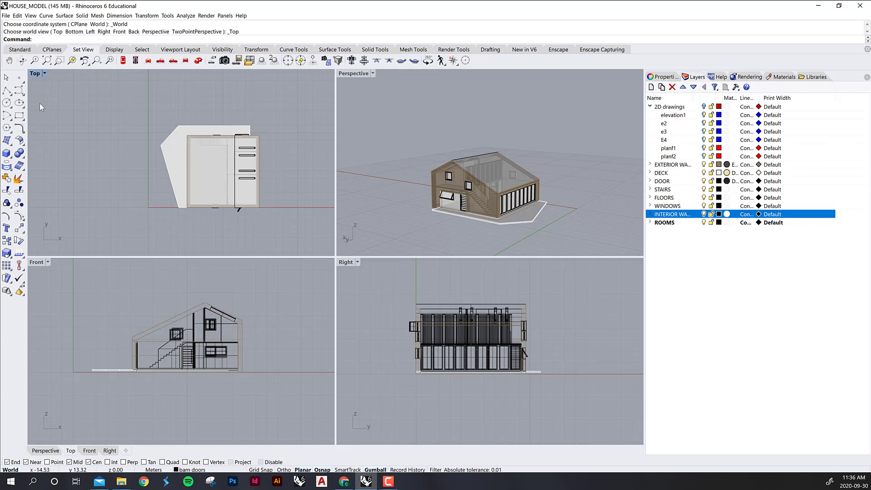
- Maximize the Top viewport, turn on the 2D drawings layer and zoom to the extents of all objects
double_click(35, 73)
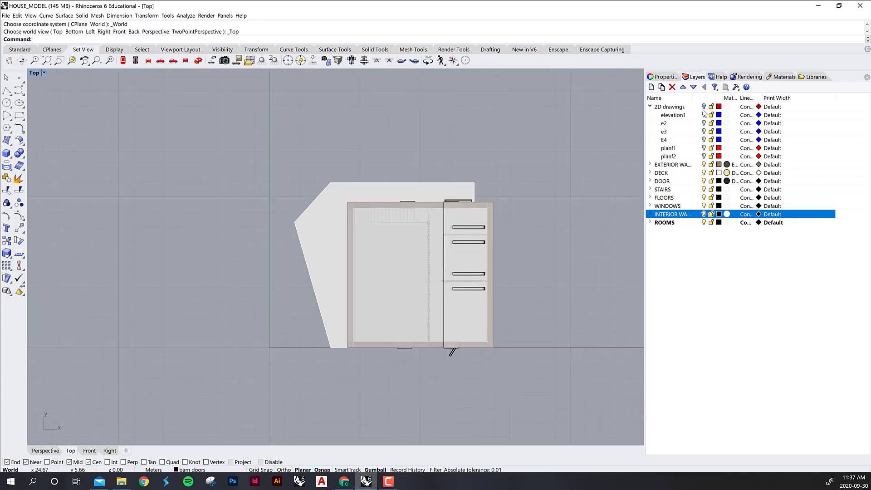
click(703, 107)
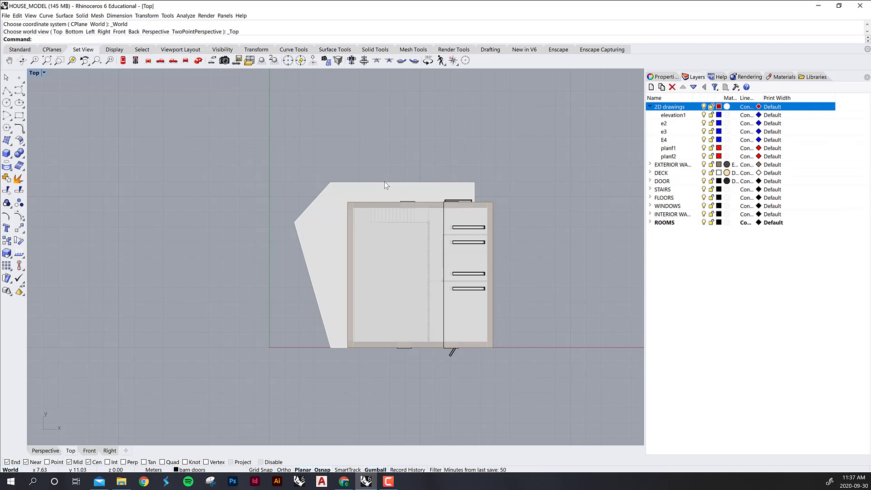
text(Zoom)
key(Return)
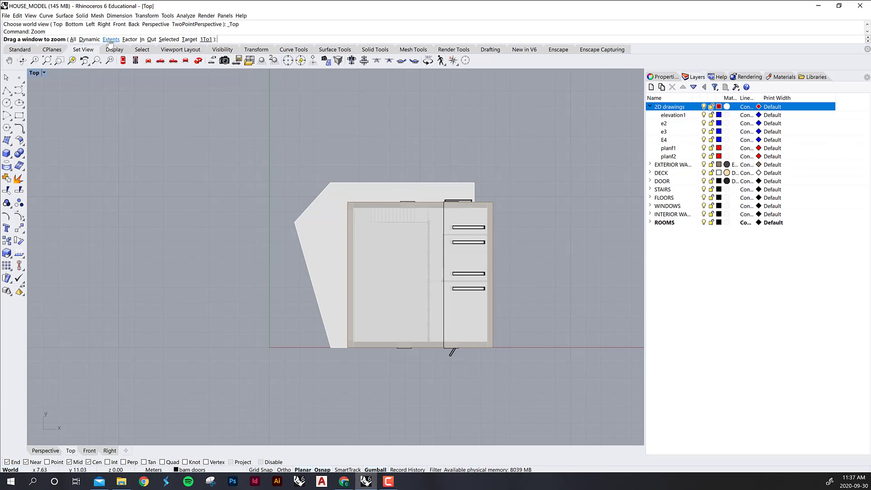
text(e)
key(Return)
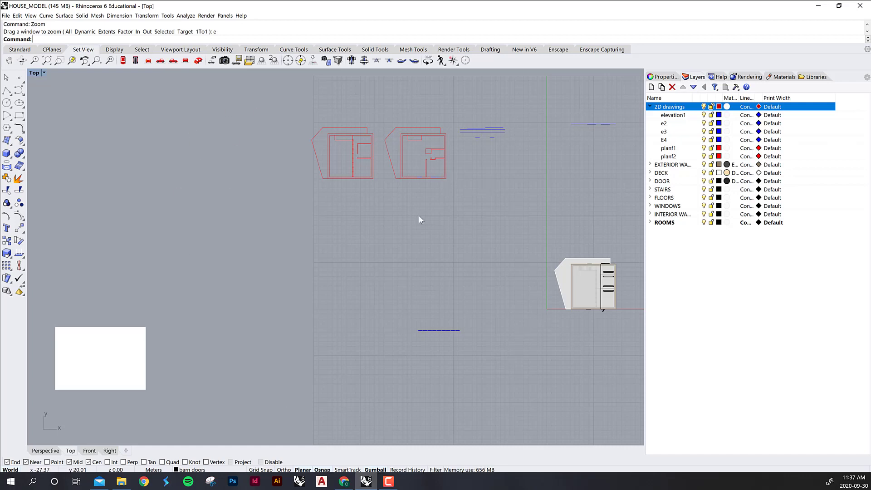
- Select the whole house model and move it far away from the 2D drawings
key(ctrl+a)
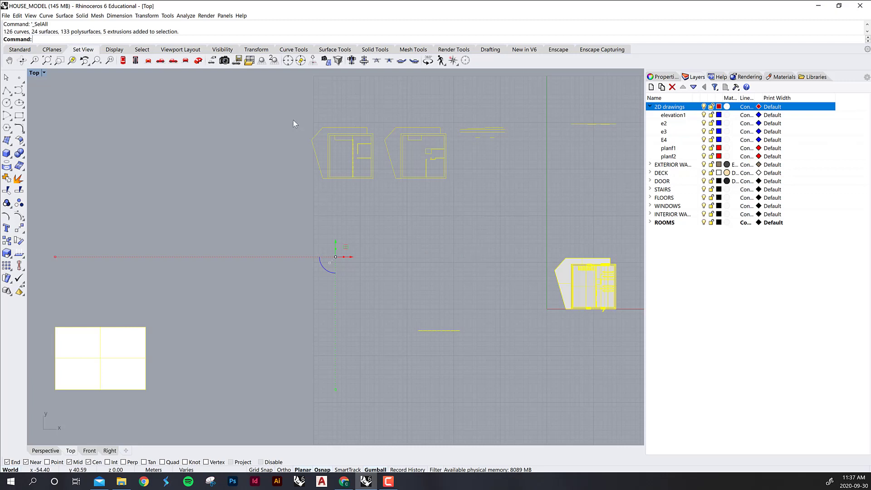
click(475, 312)
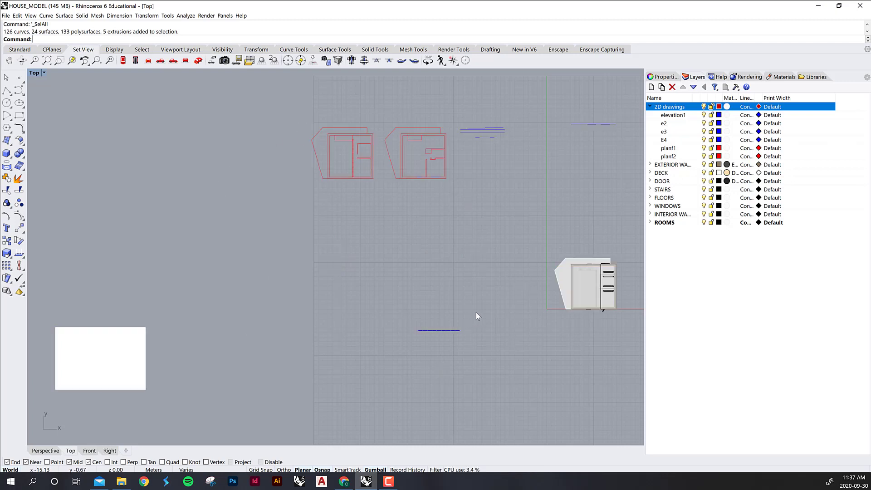
scroll(485, 281, down, 5)
click(521, 277)
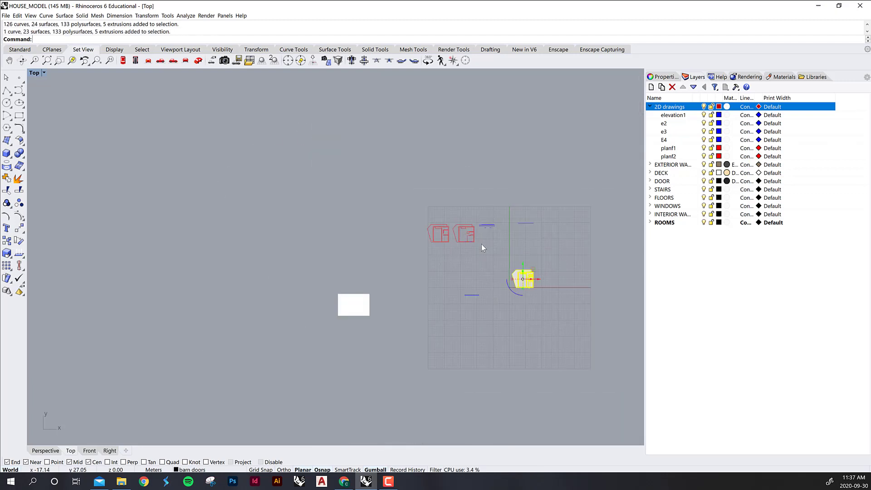
scroll(528, 326, down, 5)
right_drag(289, 305, 211, 292)
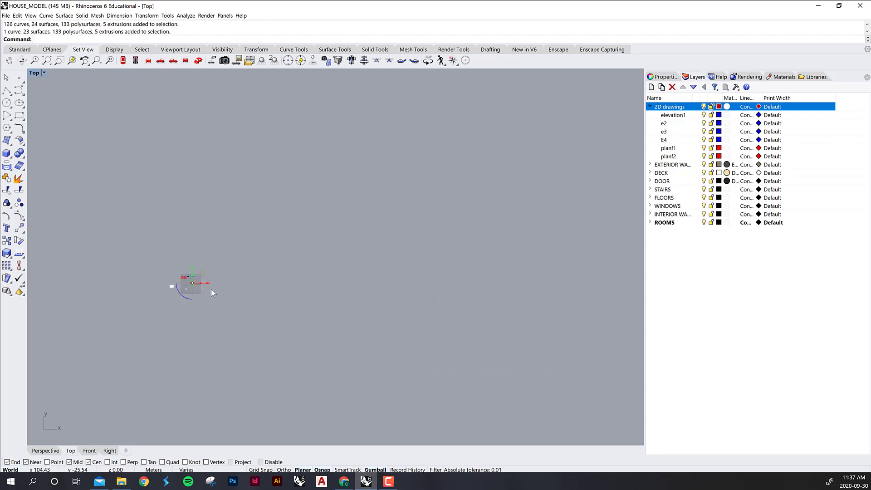
drag(223, 295, 603, 420)
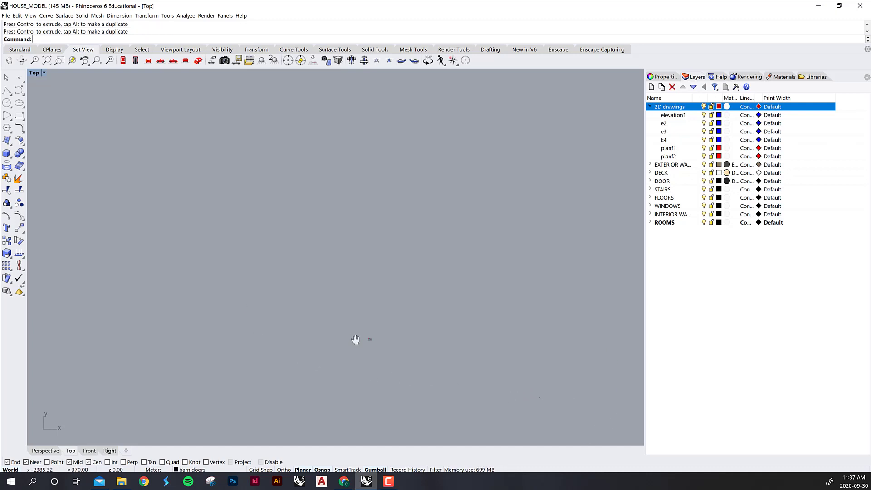
scroll(430, 330, up, 20)
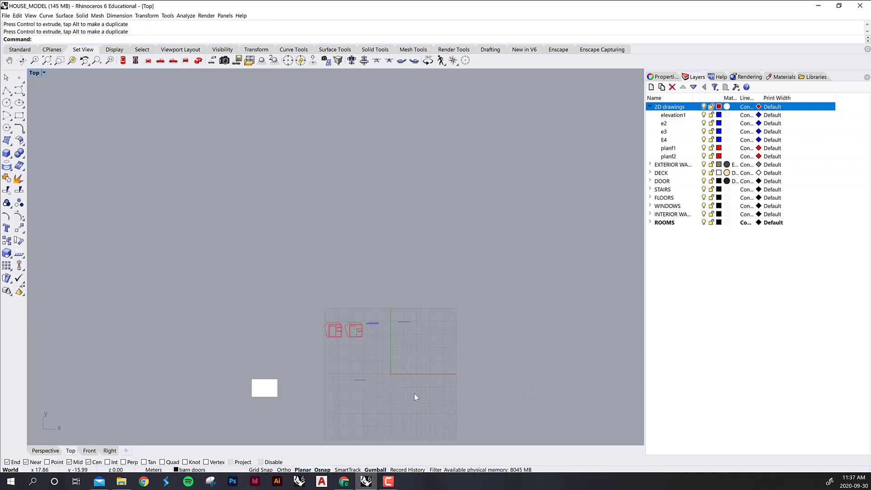
mouse_move(449, 382)
right_down()
mouse_move(390, 260)
mouse_move(381, 260)
right_up()
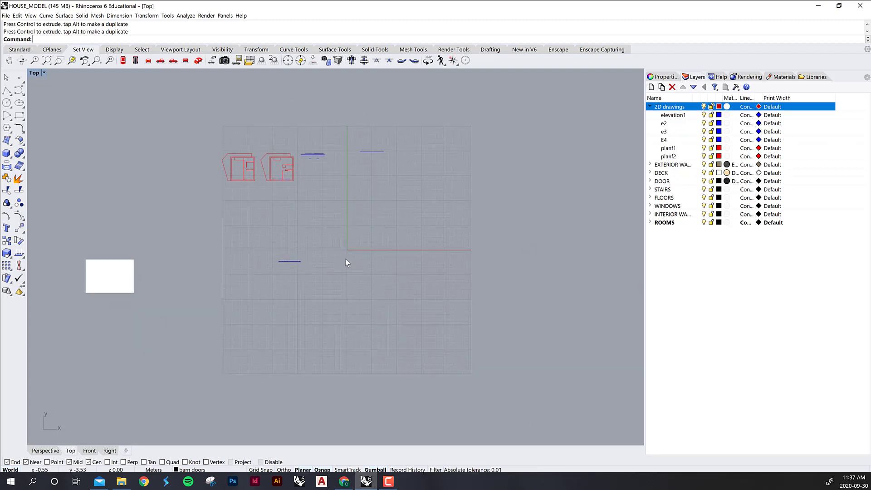
- Zoom to the extents of all objects to locate the distant house, and briefly select everything
text(Zoom)
key(Return)
text(e)
key(Return)
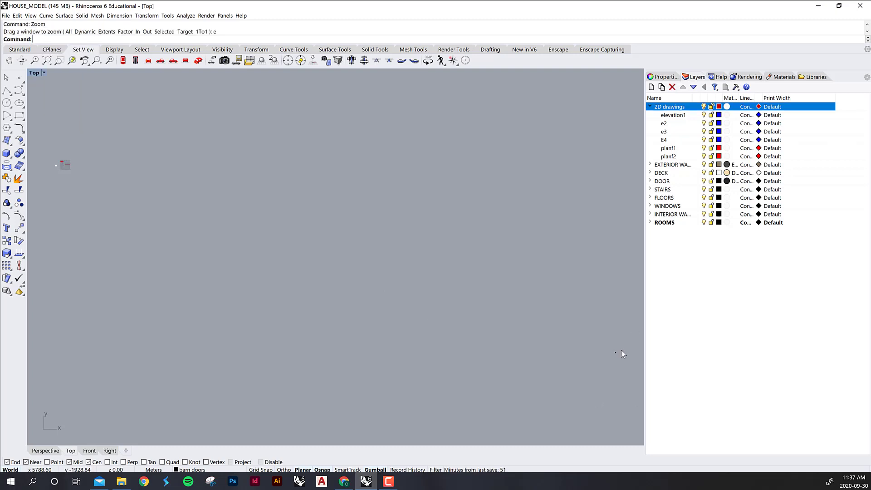
key(ctrl+a)
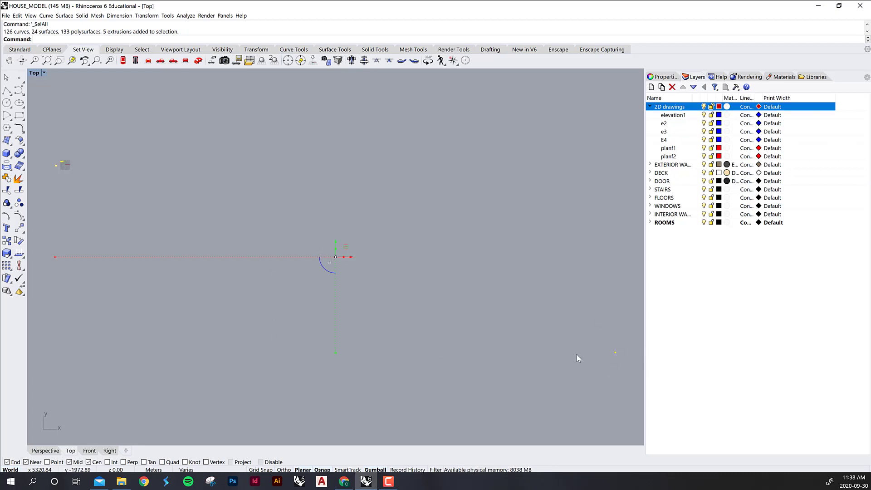
key(Escape)
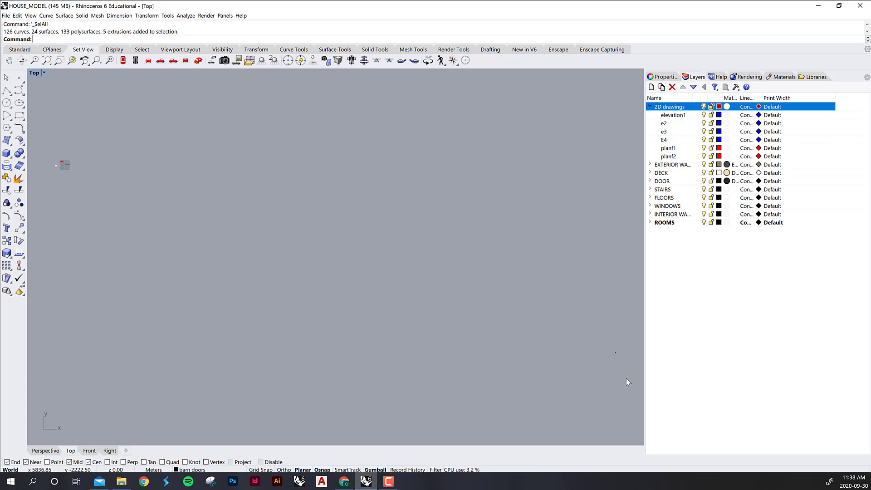
- Select the distant house model and move it from a point inside its plan to the origin (0)
drag(626, 351, 609, 378)
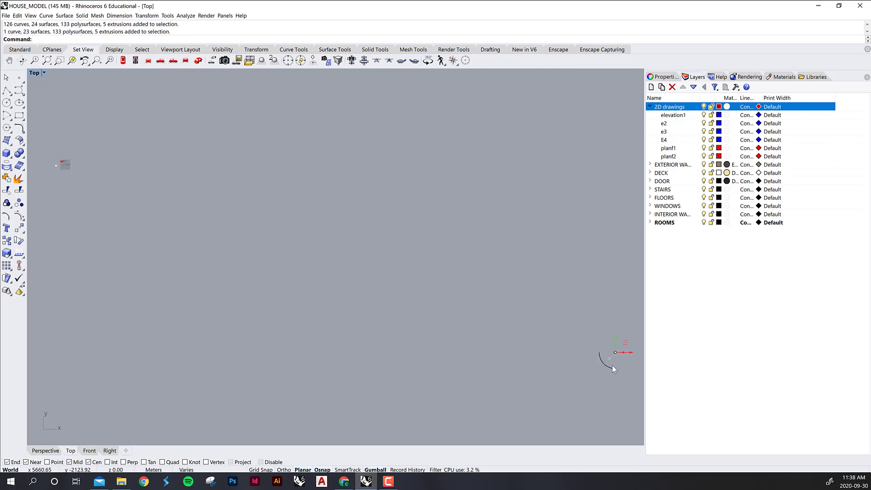
drag(611, 352, 570, 317)
scroll(567, 312, up, 8)
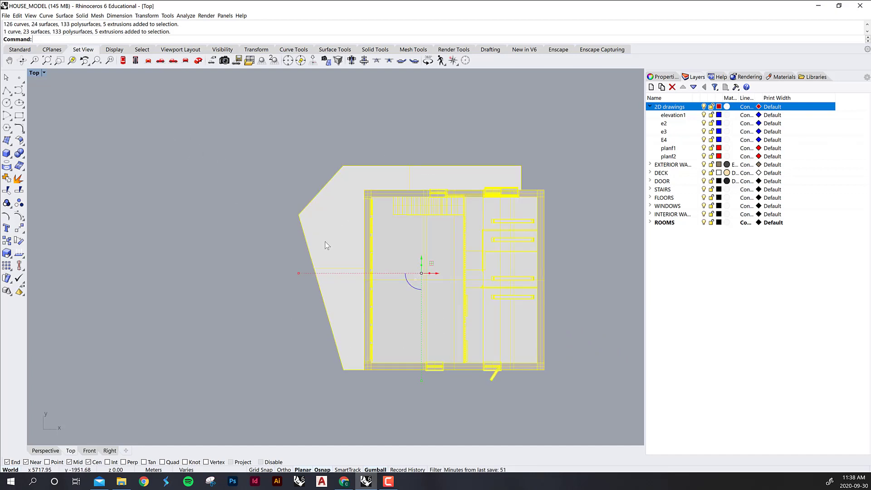
text(move)
key(Return)
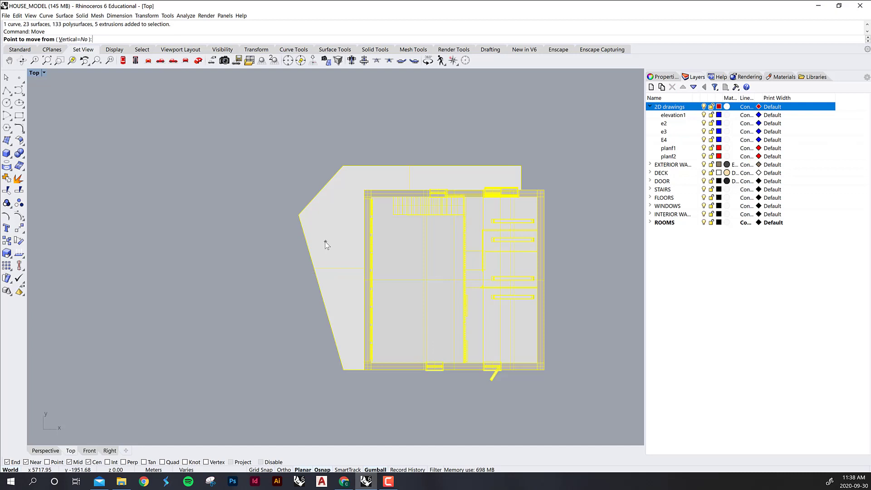
click(410, 269)
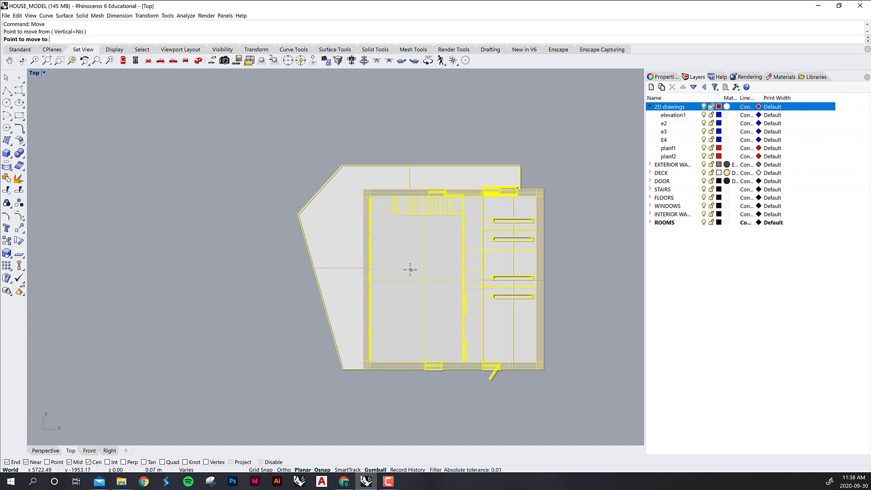
text(0)
key(Return)
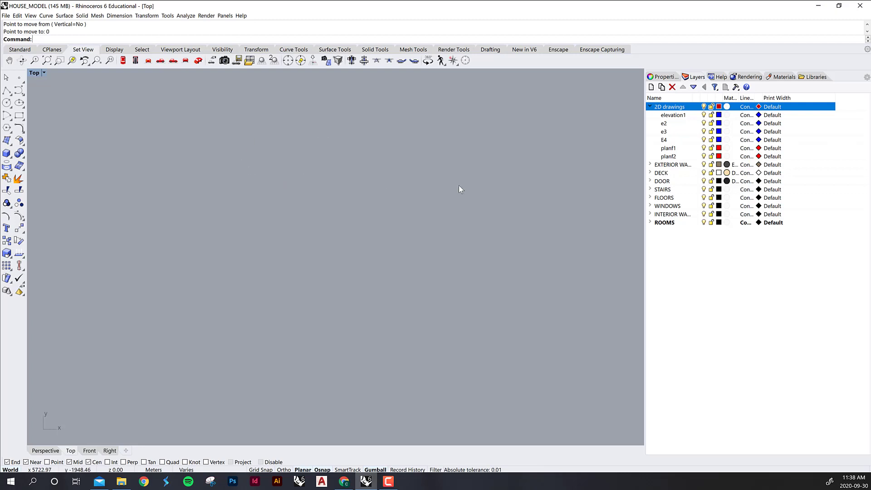
- Select the objects on the ROOMS layer and zoom the Top view to the current selection
right_click(659, 223)
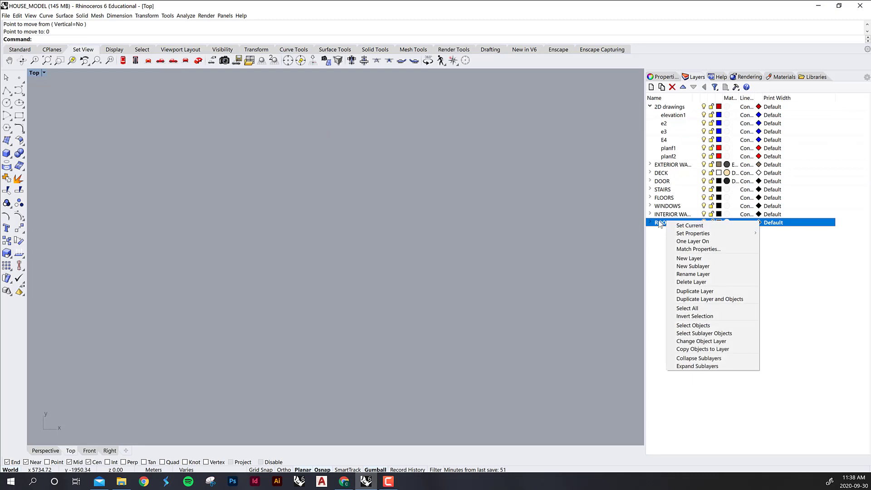
click(686, 325)
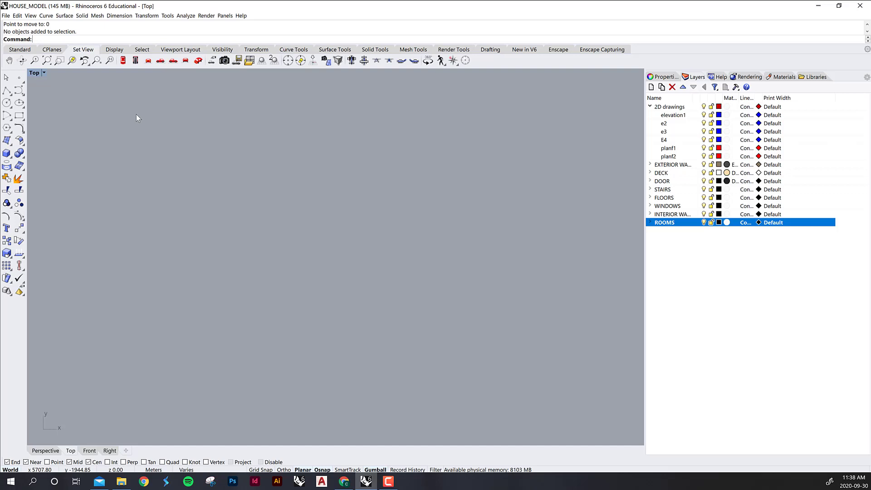
text(Z)
key(Return)
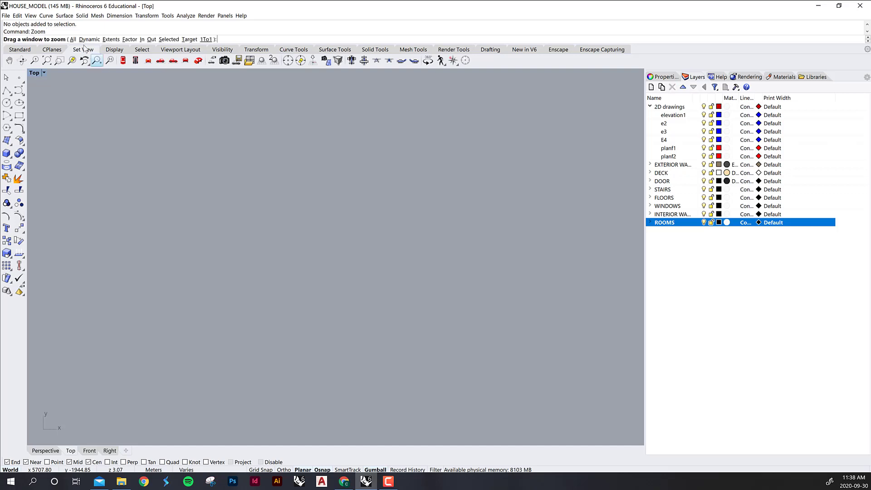
click(168, 39)
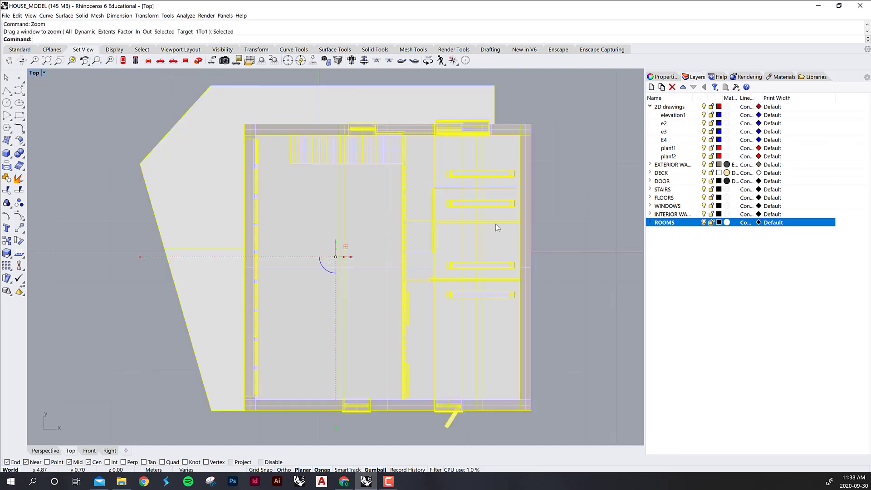
- Set the Top viewport to the NE isometric view
scroll(118, 313, down, 8)
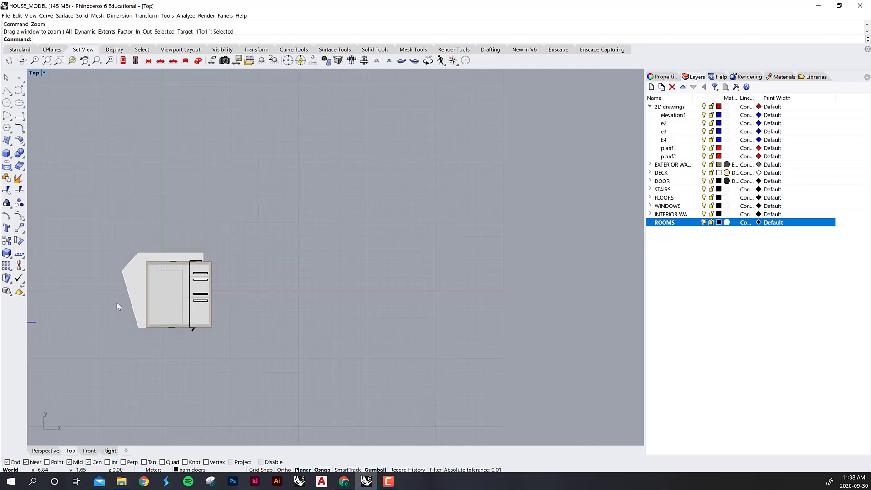
right_drag(245, 359, 356, 364)
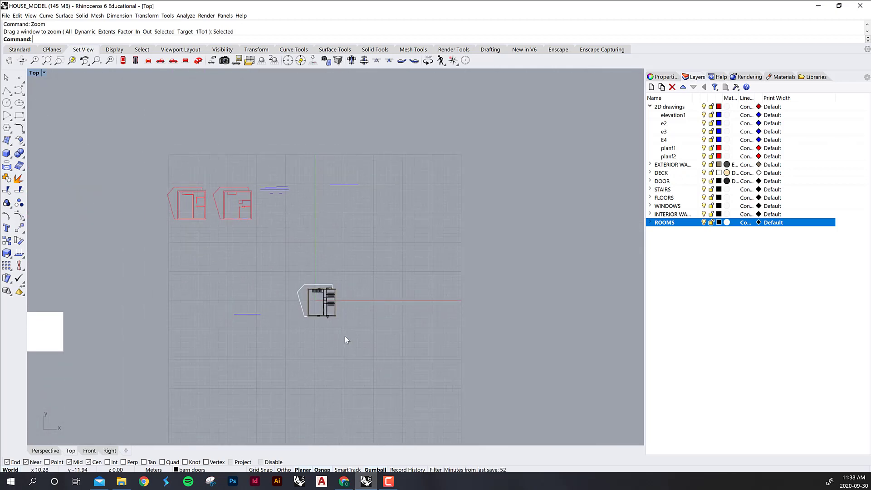
scroll(344, 336, up, 4)
scroll(345, 337, down, 1)
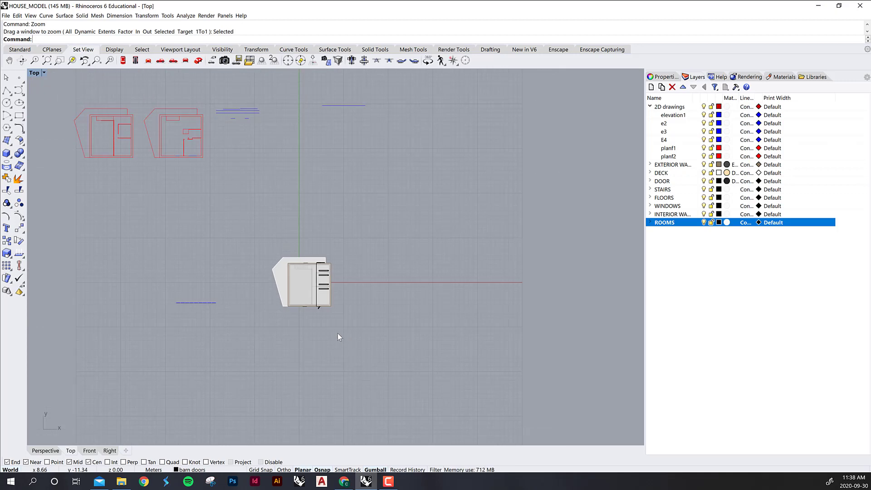
right_drag(336, 333, 447, 349)
scroll(460, 342, down, 3)
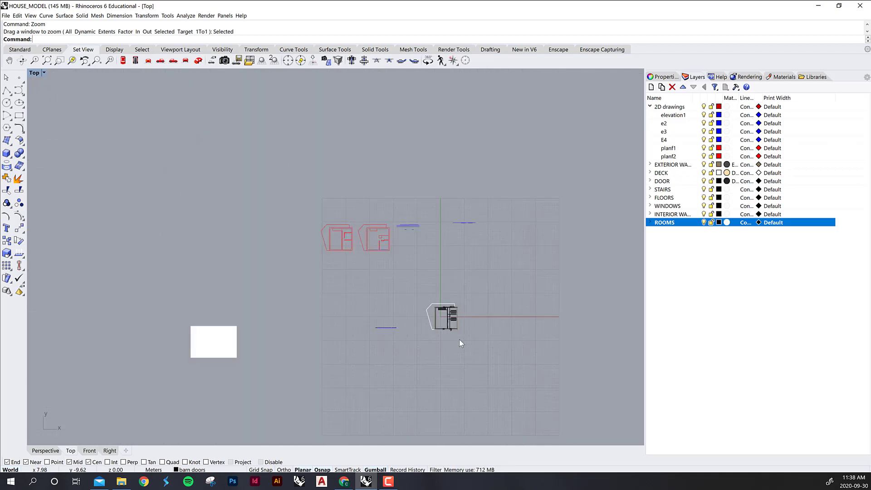
right_drag(509, 334, 501, 295)
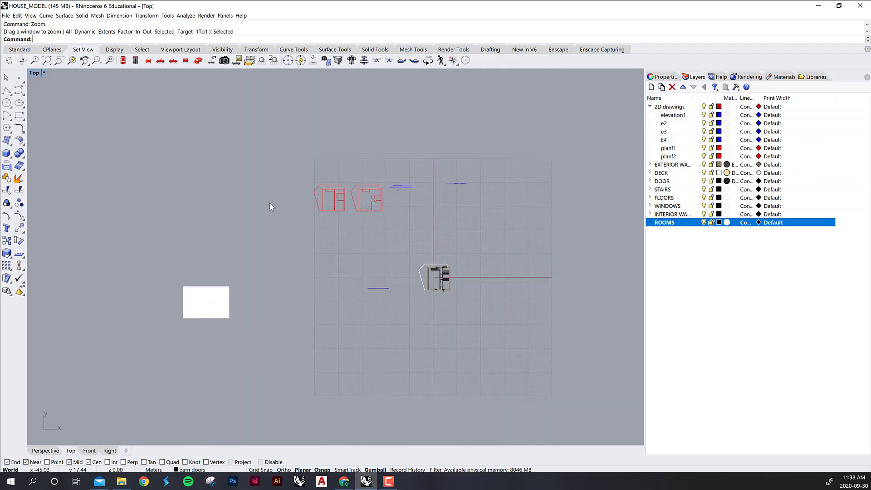
click(44, 72)
mouse_move(75, 209)
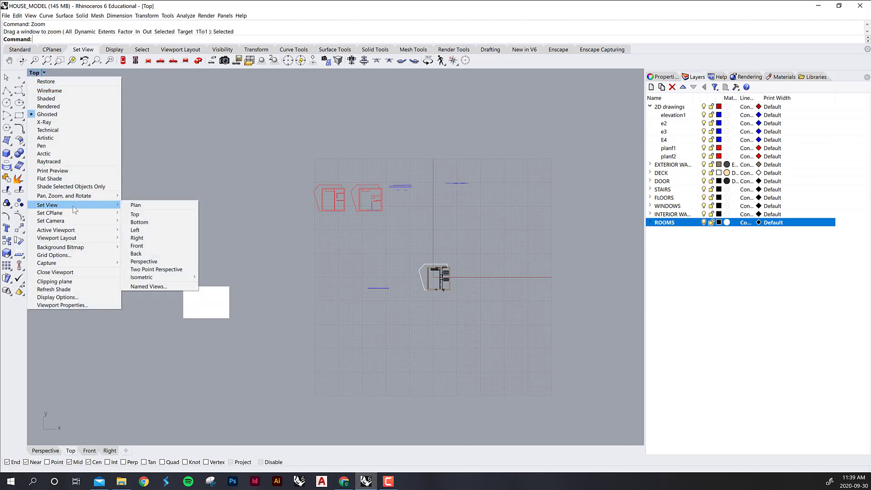
mouse_move(181, 277)
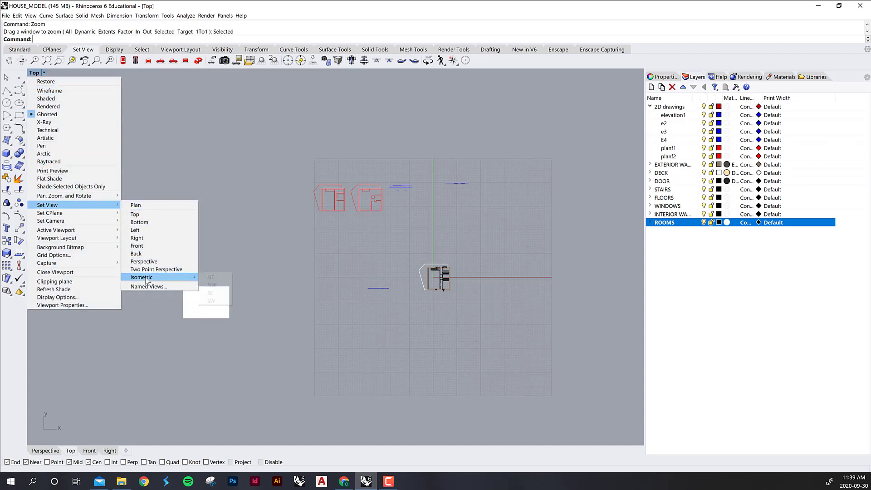
click(210, 277)
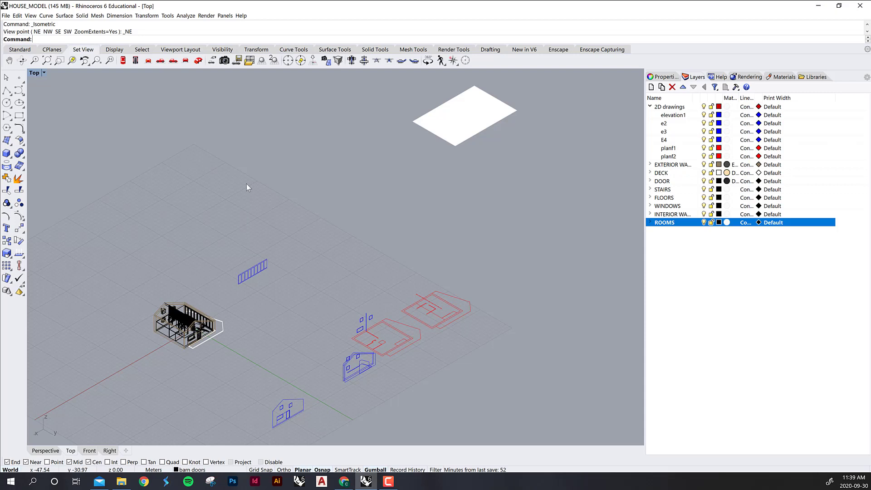
- Restore the four-viewport layout and reset the viewports to their default views with the 4View command
text(4View)
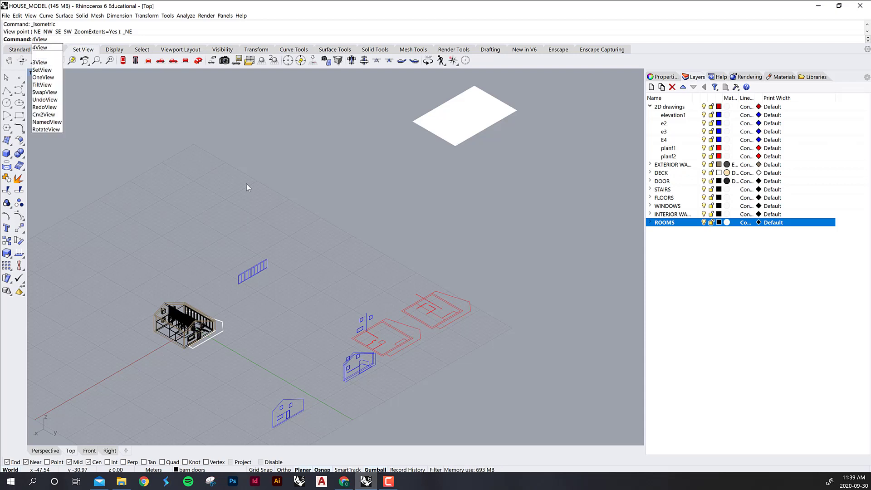
key(Return)
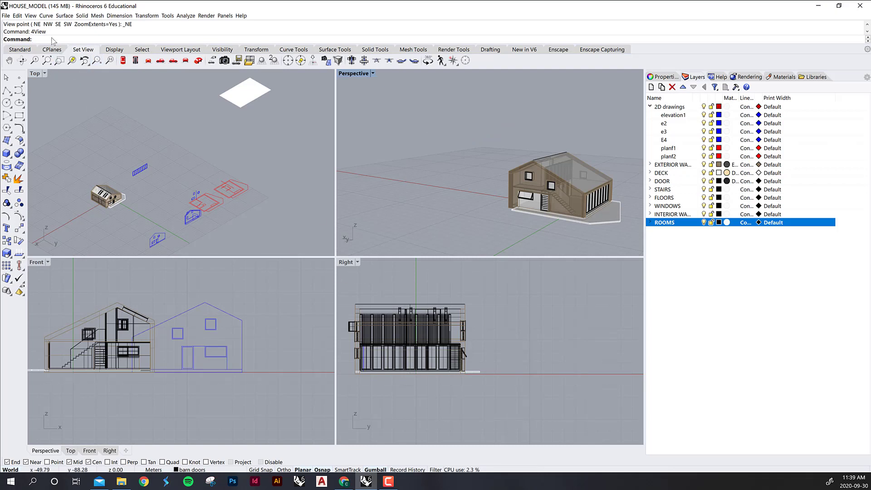
text(4View)
key(Return)
key(Return)
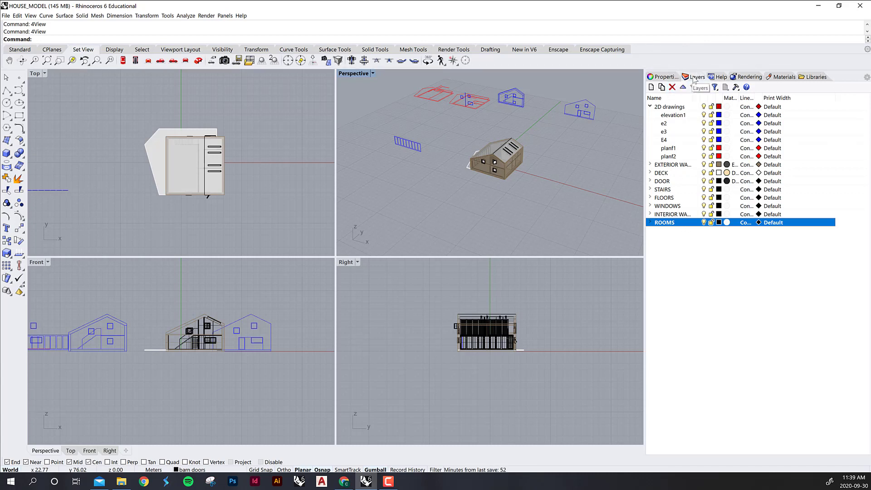
click(224, 16)
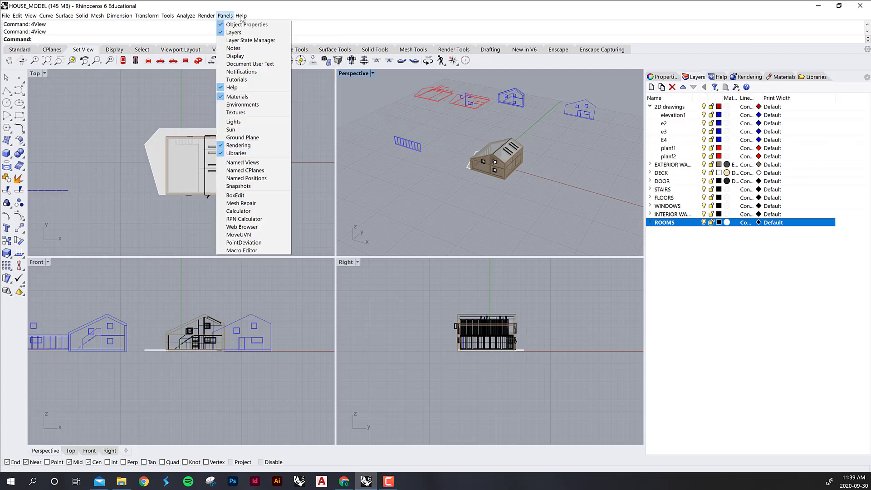
mouse_move(241, 15)
click(398, 13)
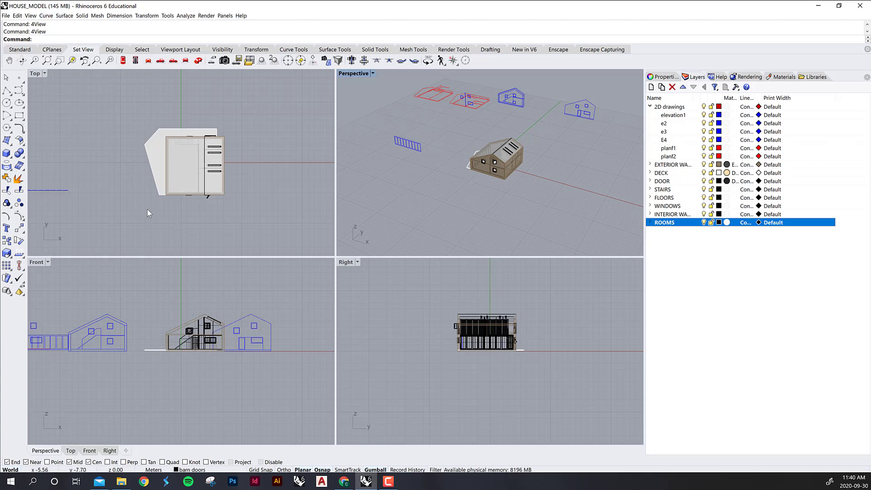
- Hide the 2D drawings layer so that only the 3D house model is displayed
right_drag(165, 402, 259, 385)
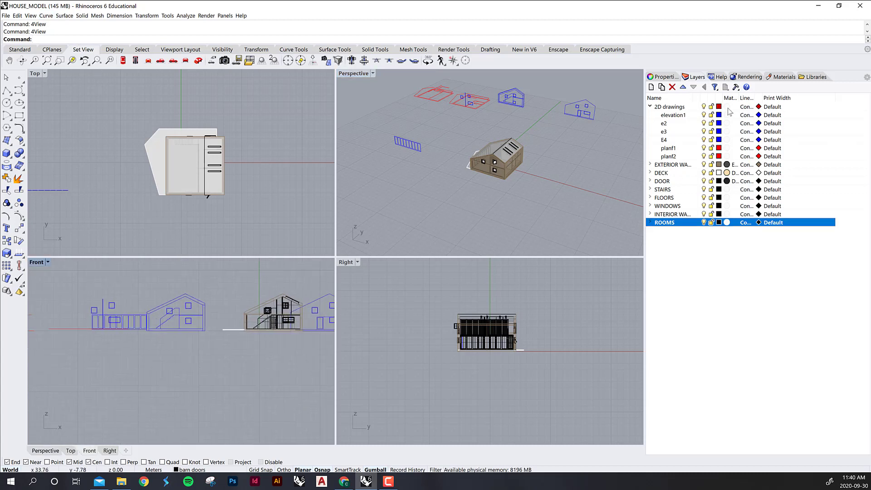
click(704, 107)
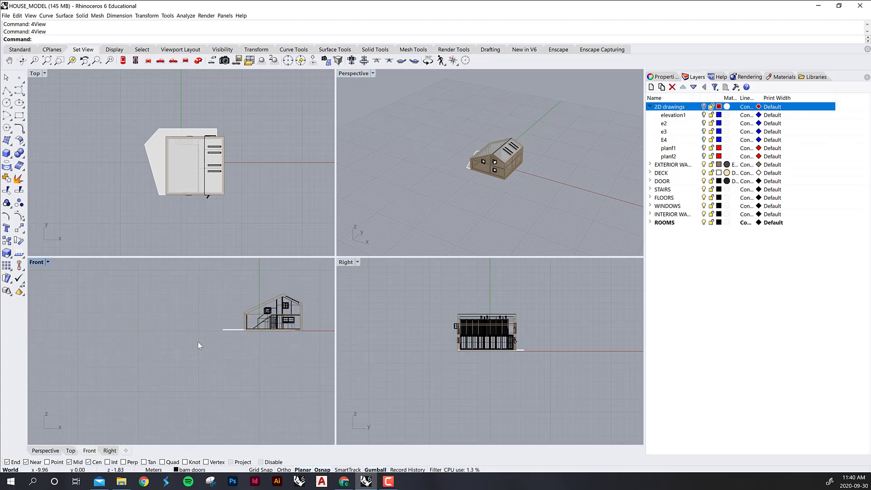
right_drag(197, 342, 213, 380)
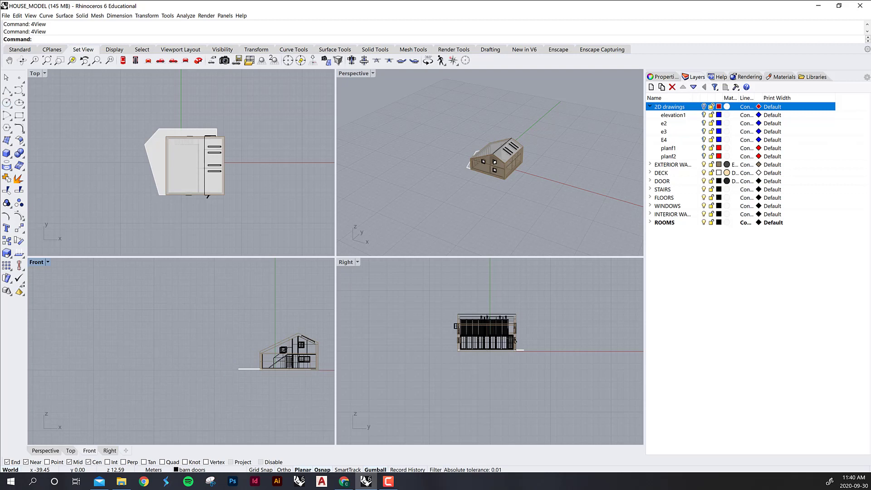
- Draw a sphere in empty space beside the house, placing its center and radius in the Front viewport
click(8, 154)
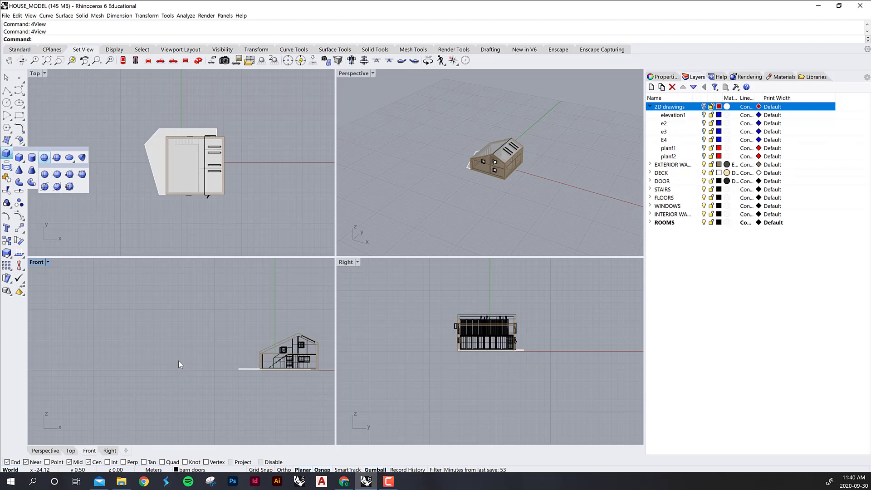
click(44, 157)
click(177, 349)
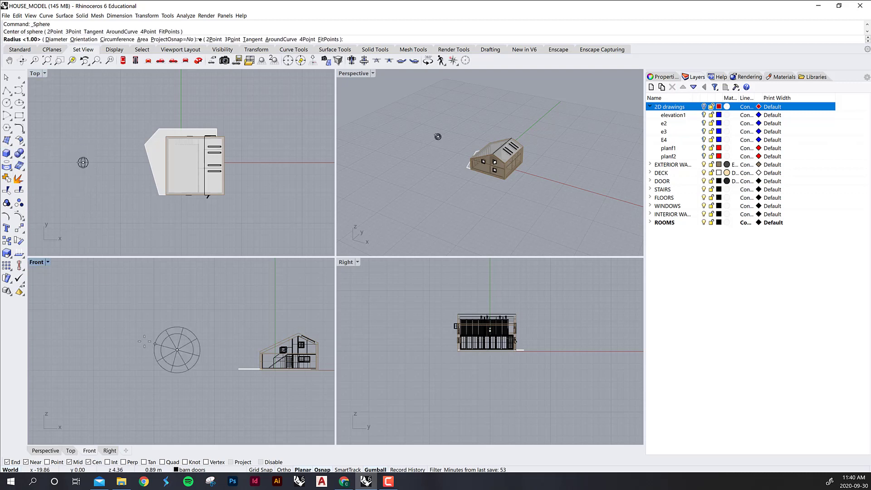
click(165, 343)
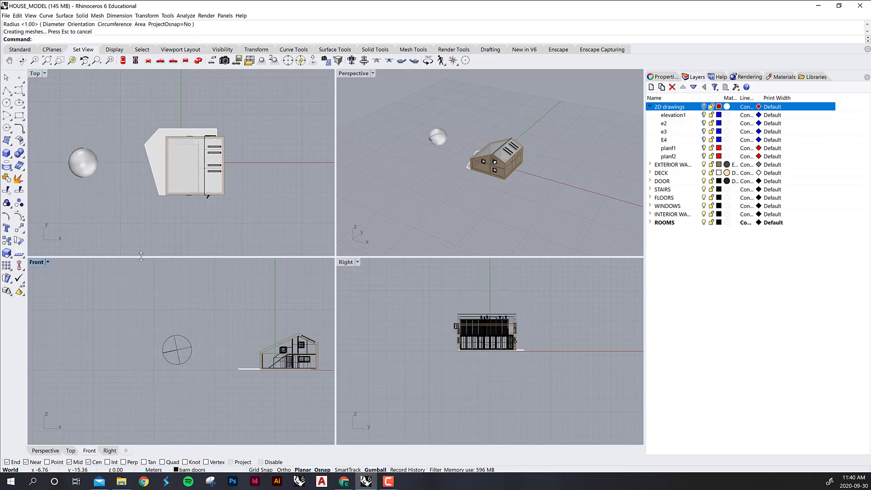
- Draw a box overlapping the sphere, with its base in the Front viewport and its extrusion height set in the Top viewport
click(6, 152)
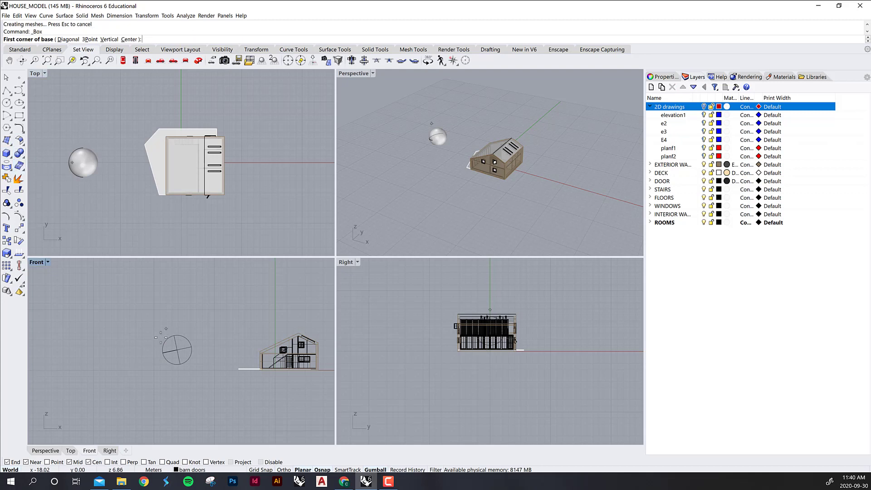
click(149, 350)
click(170, 329)
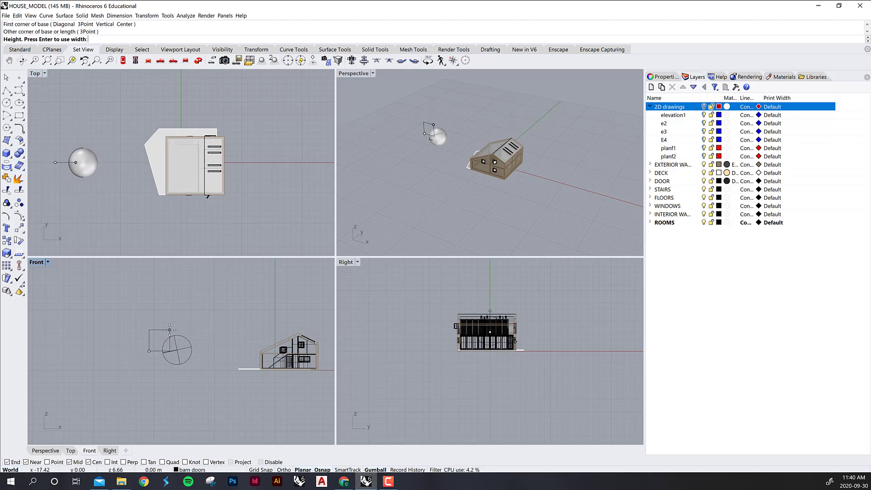
click(93, 202)
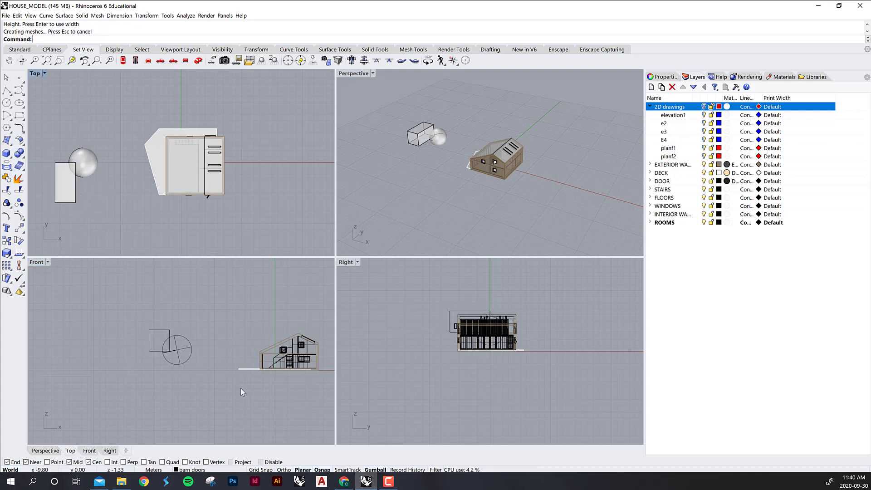
- Set the Front viewport's display mode to Ghosted and check where the box and sphere overlap
click(48, 261)
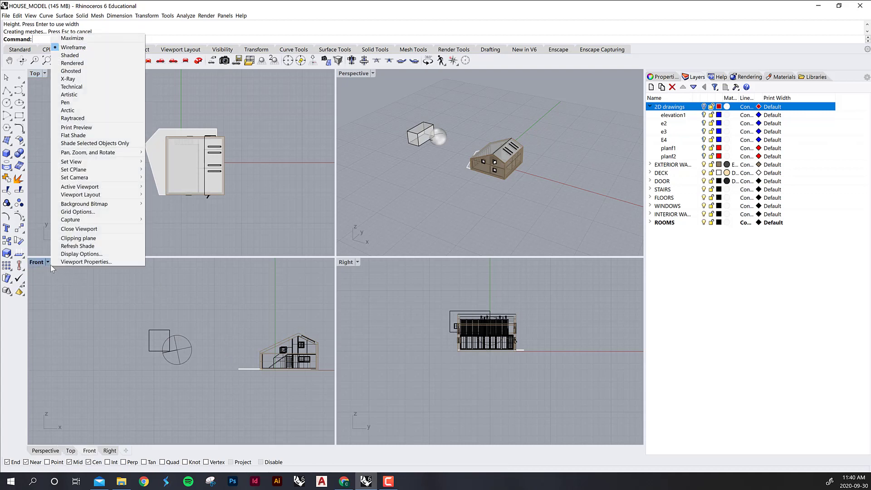
click(68, 71)
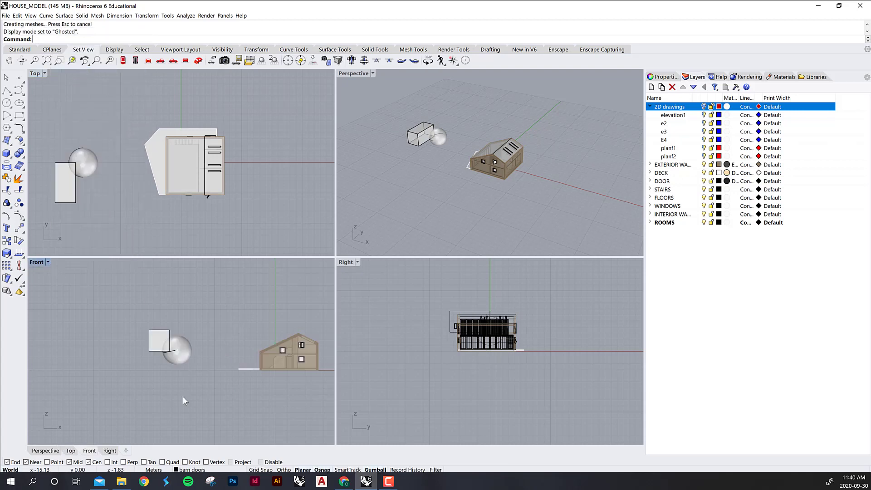
scroll(158, 350, up, 3)
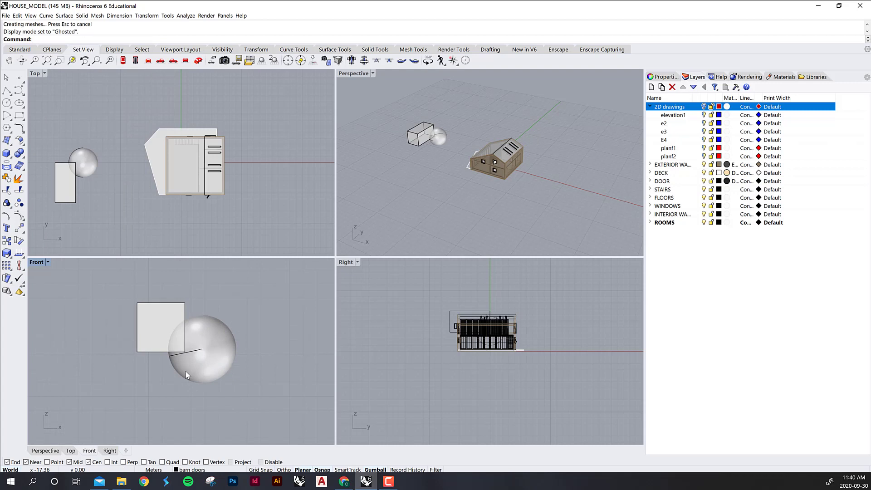
scroll(186, 371, down, 3)
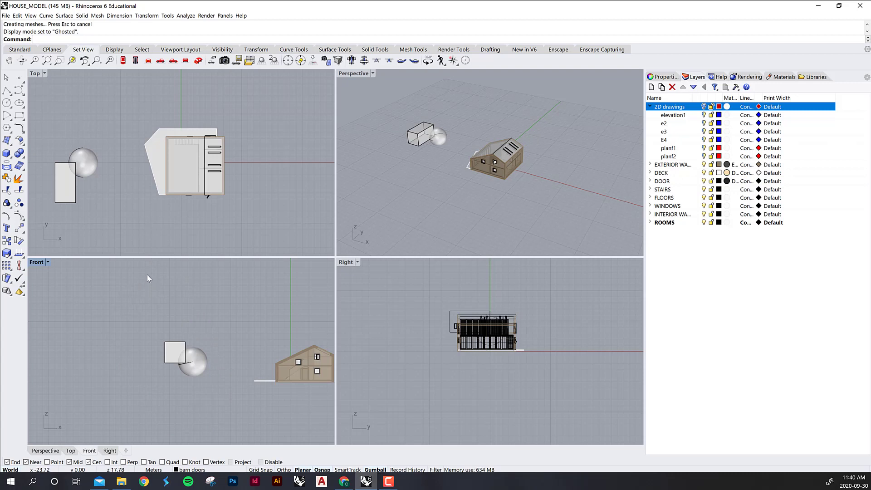
click(198, 363)
click(176, 350)
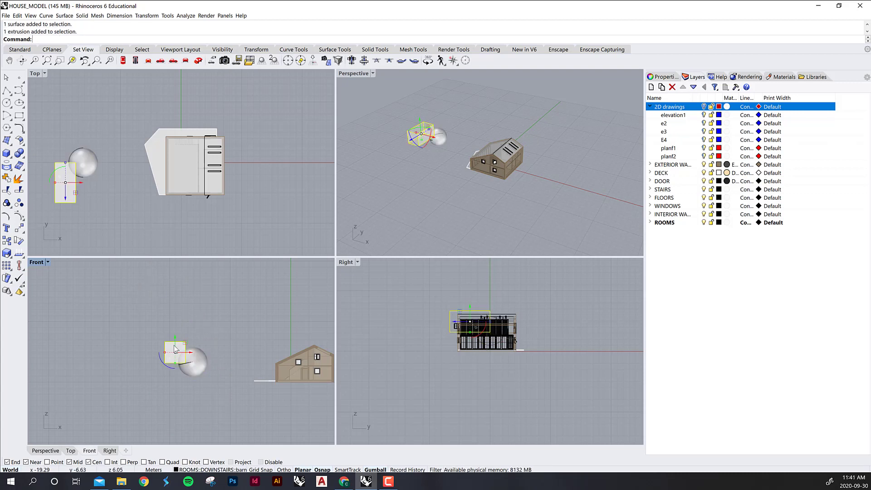
click(205, 369)
click(247, 293)
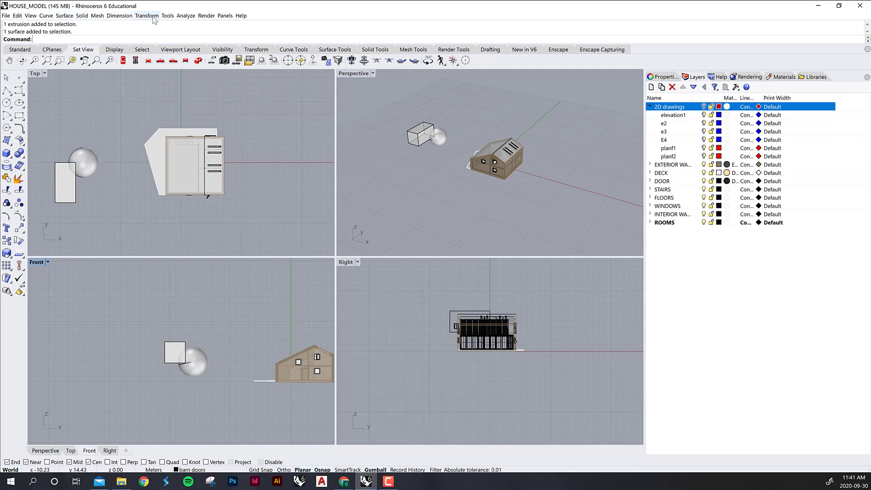
click(82, 16)
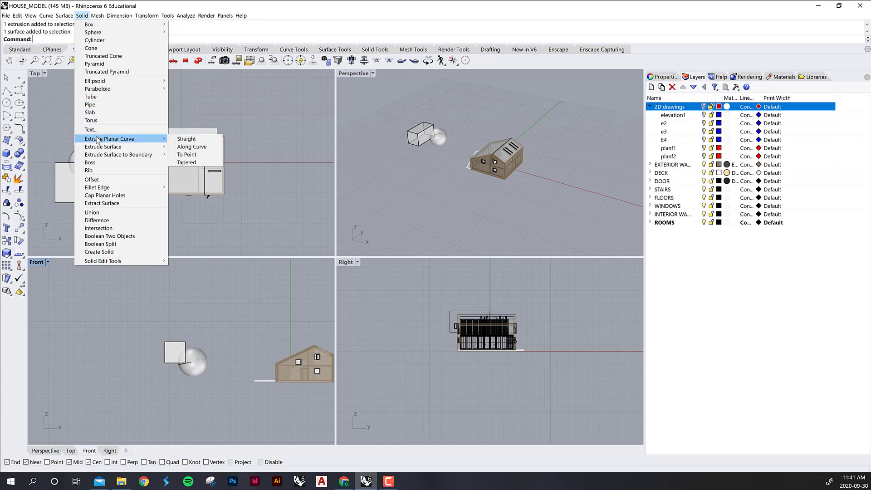
mouse_move(99, 149)
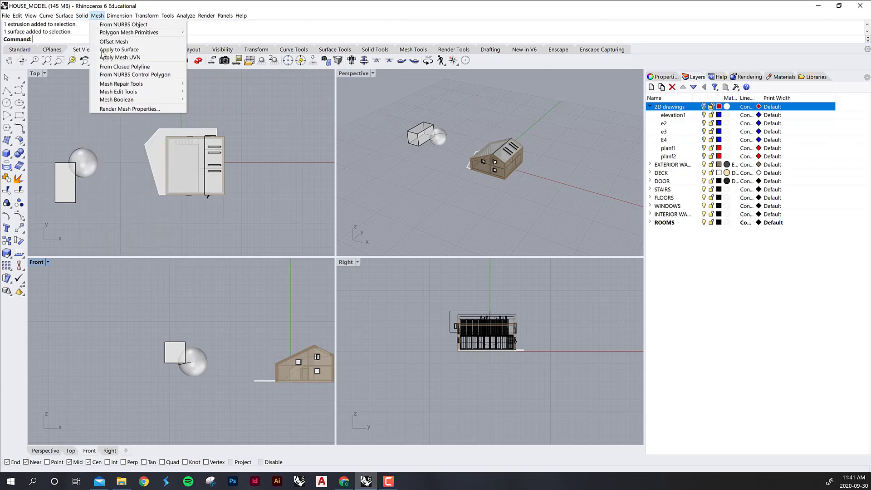
click(97, 212)
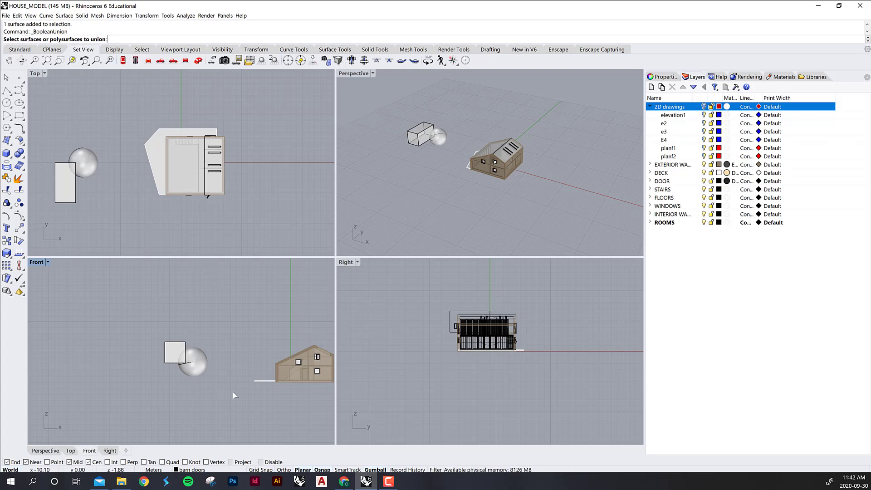
key(Escape)
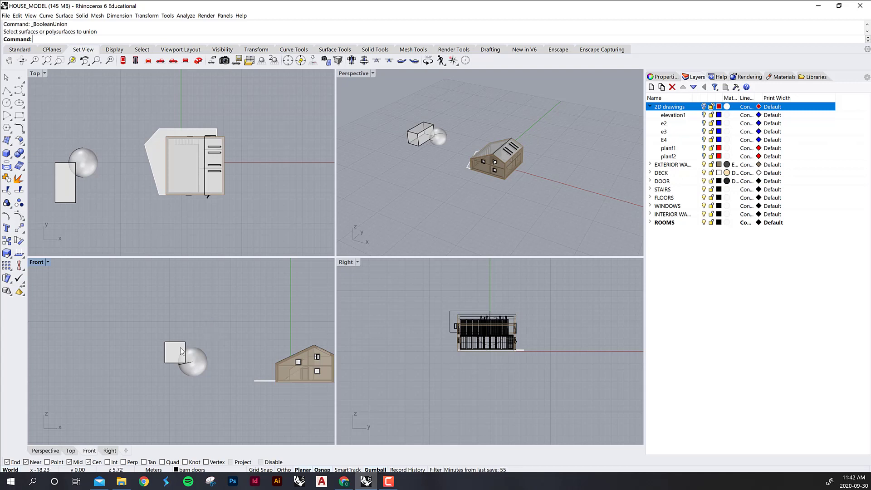
- Inspect the sphere's object description with the What command, and close the description
click(199, 361)
text(What)
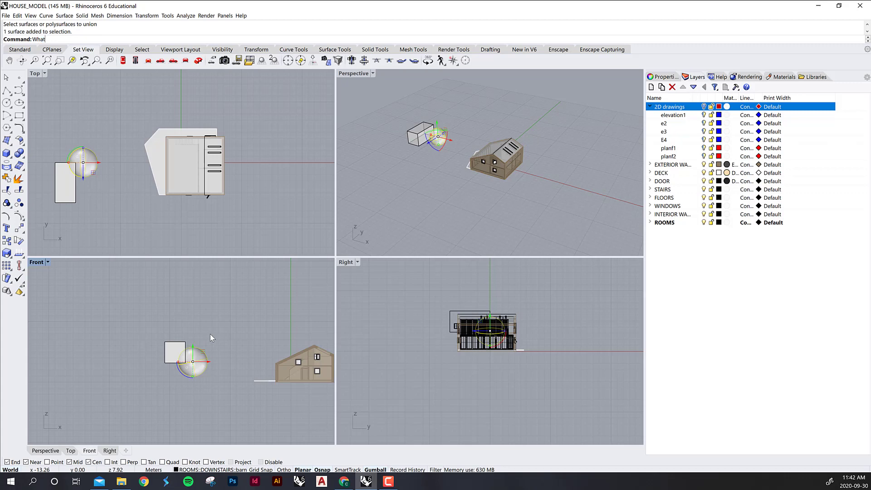
key(Return)
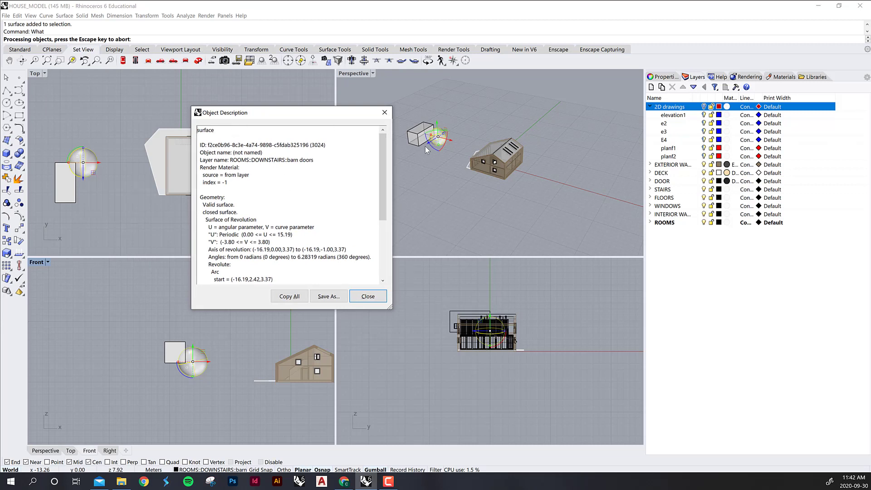
mouse_move(383, 159)
mouse_down()
mouse_move(385, 216)
mouse_move(381, 158)
mouse_up()
click(362, 297)
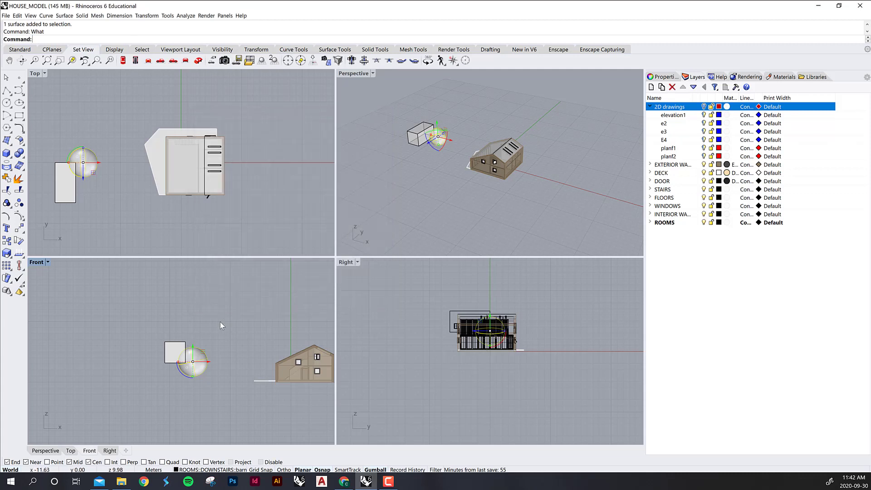
- Combine the sphere and box with Boolean Union, and move the merged solid slightly toward the house in the Front viewport
drag(221, 360, 111, 284)
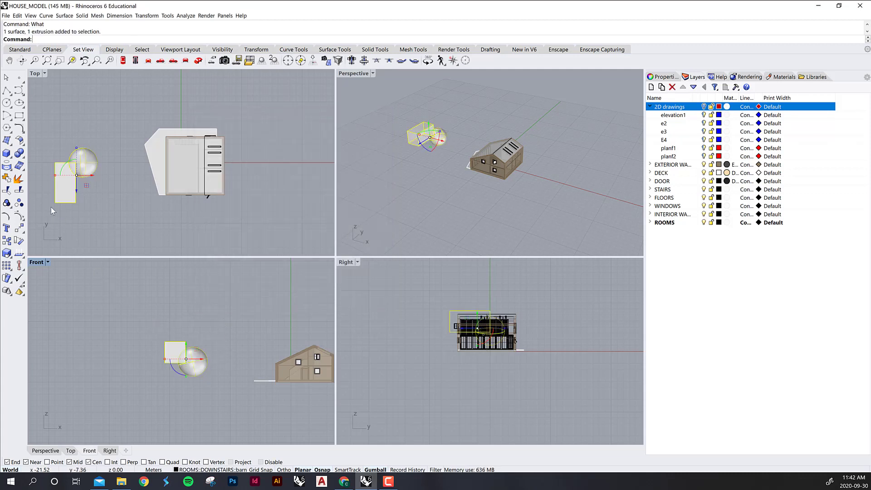
click(20, 155)
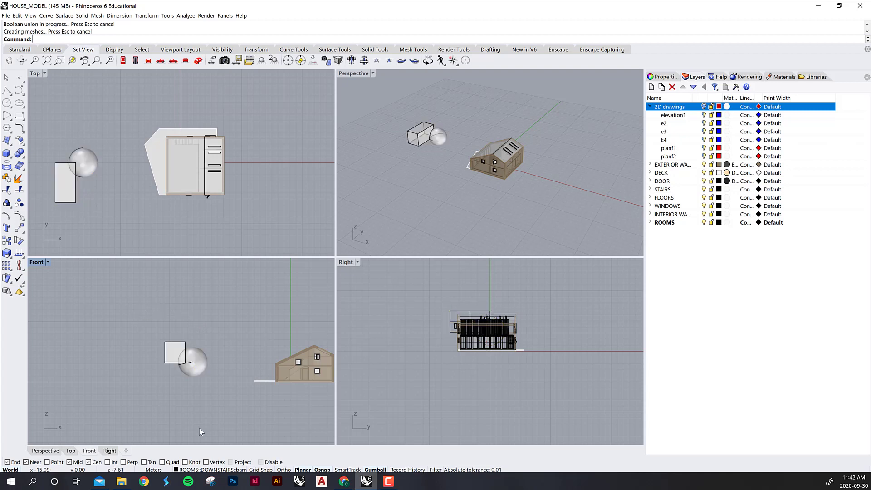
click(193, 362)
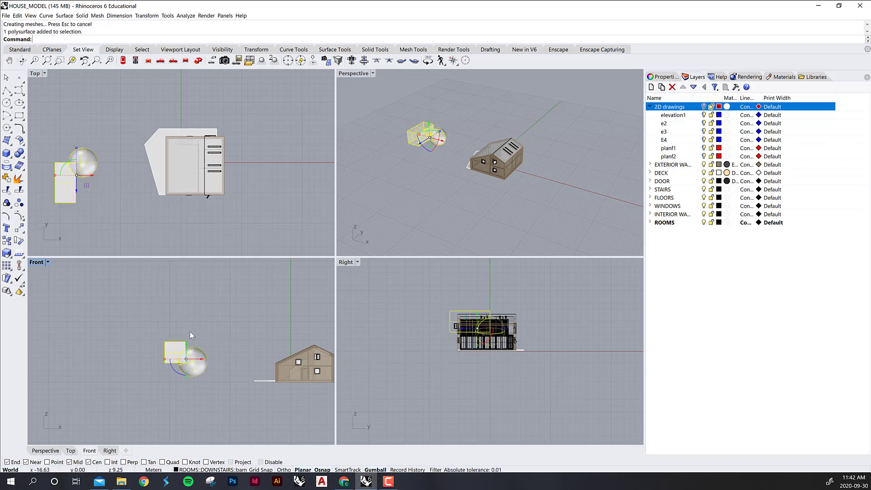
mouse_move(191, 352)
mouse_down()
mouse_move(191, 325)
mouse_move(202, 352)
mouse_up()
click(249, 319)
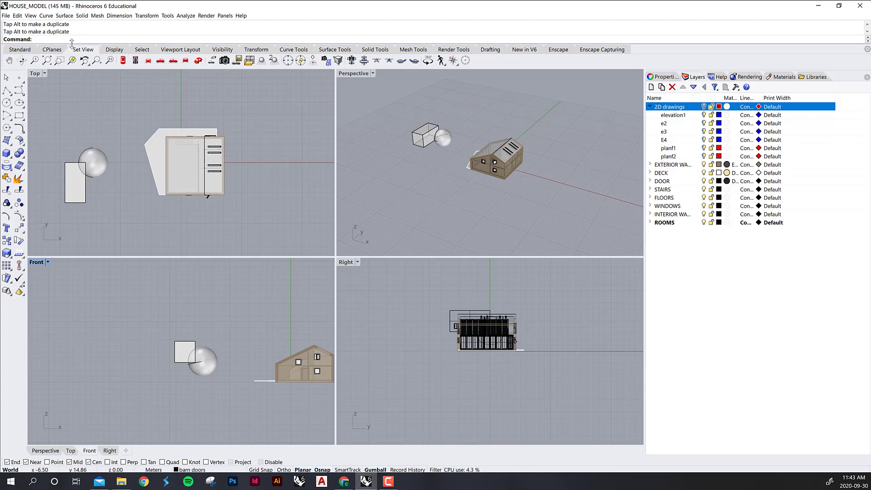
- Enlarge the command history area and review the recently run commands and their messages
drag(67, 72, 67, 102)
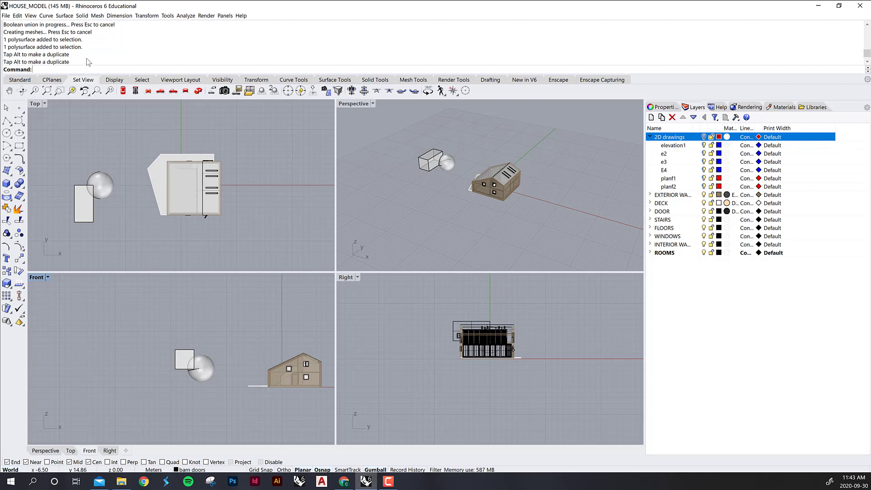
scroll(86, 59, up, 5)
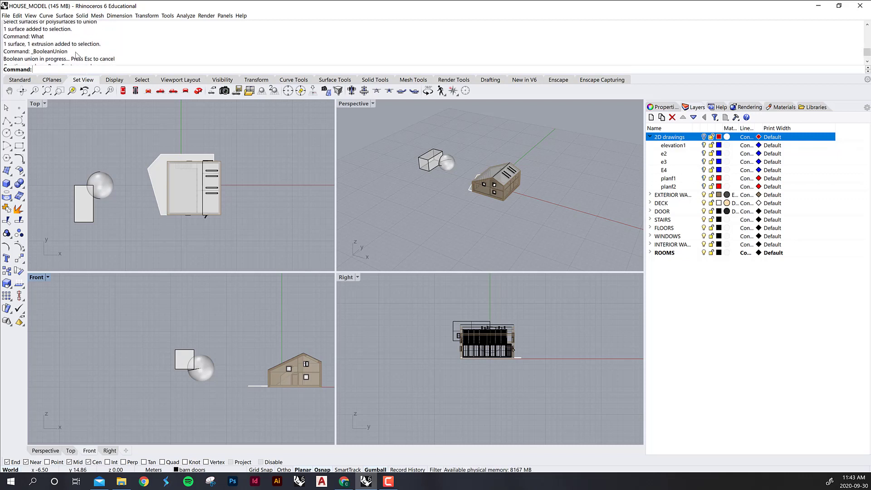
scroll(73, 53, down, 2)
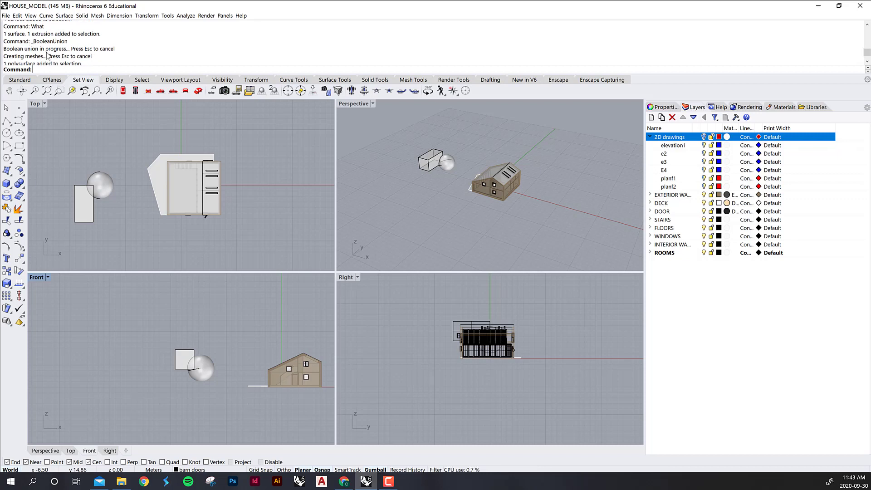
scroll(54, 55, down, 3)
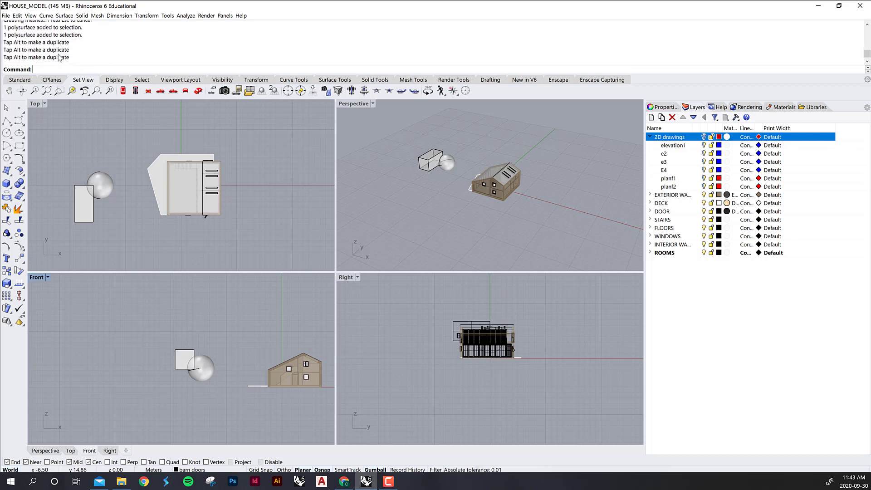
scroll(59, 57, up, 1)
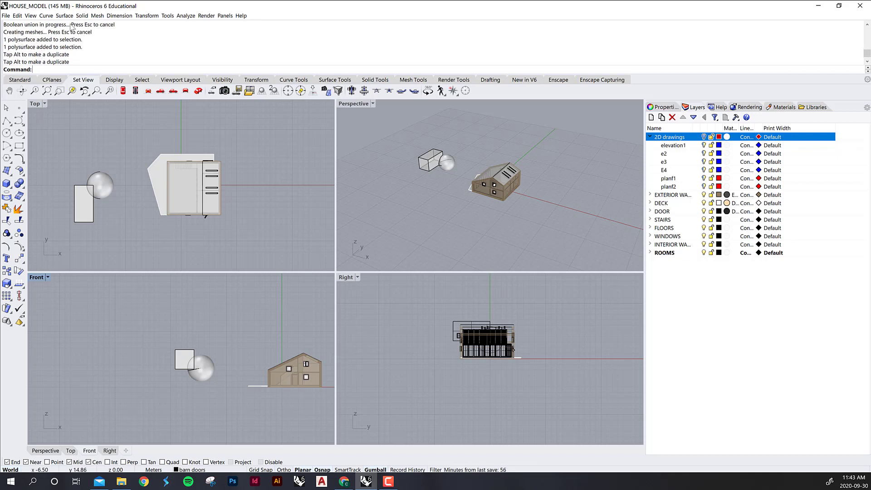
scroll(60, 51, down, 1)
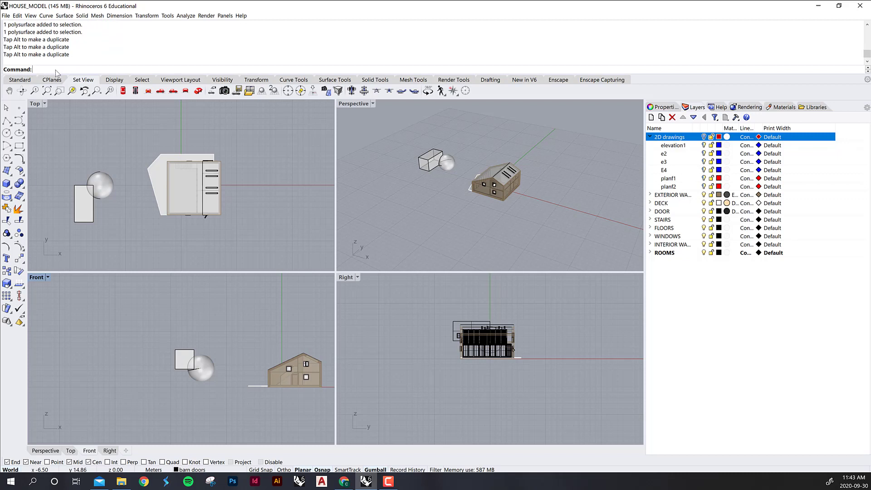
- Start the Zoom command to examine its command-line prompt and options, and cancel it
text(zoom)
key(Return)
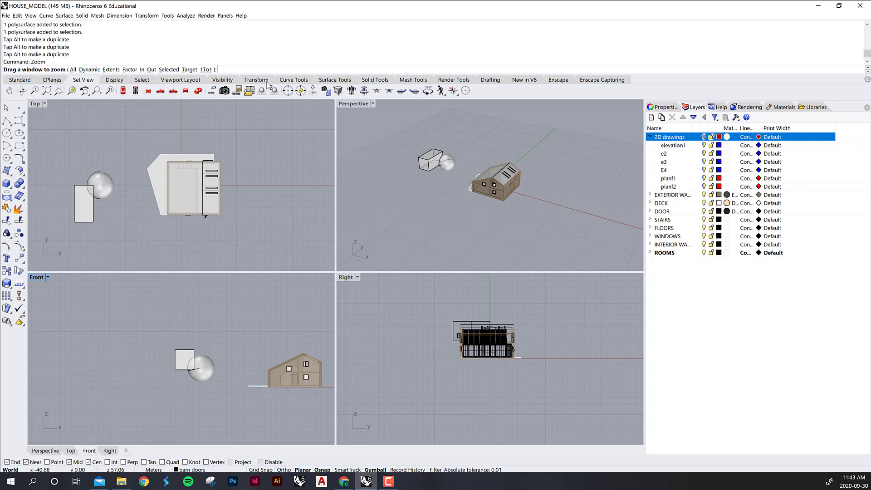
key(Escape)
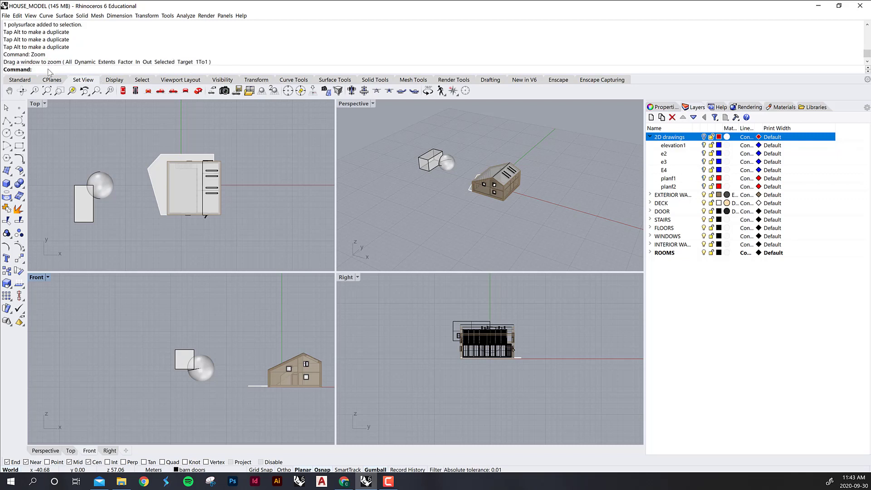
- Reduce the height of the command history area, and start Polyline to read its prompt before cancelling it
drag(191, 74, 183, 44)
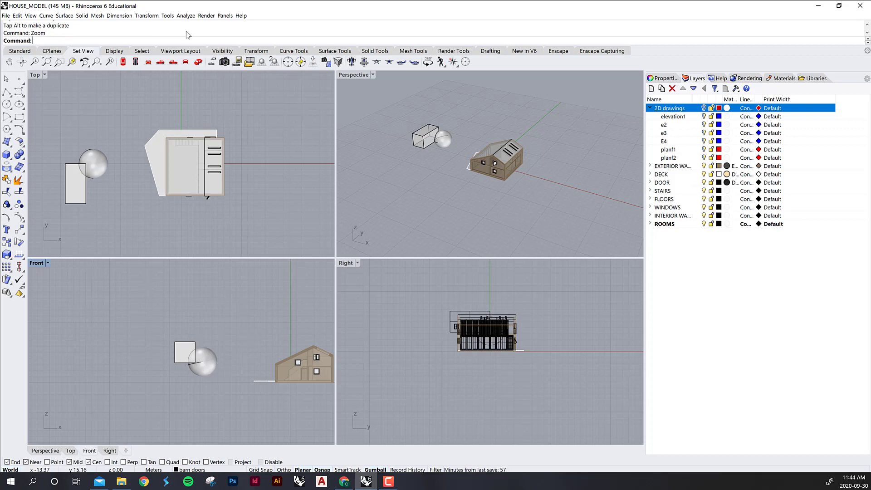
click(7, 92)
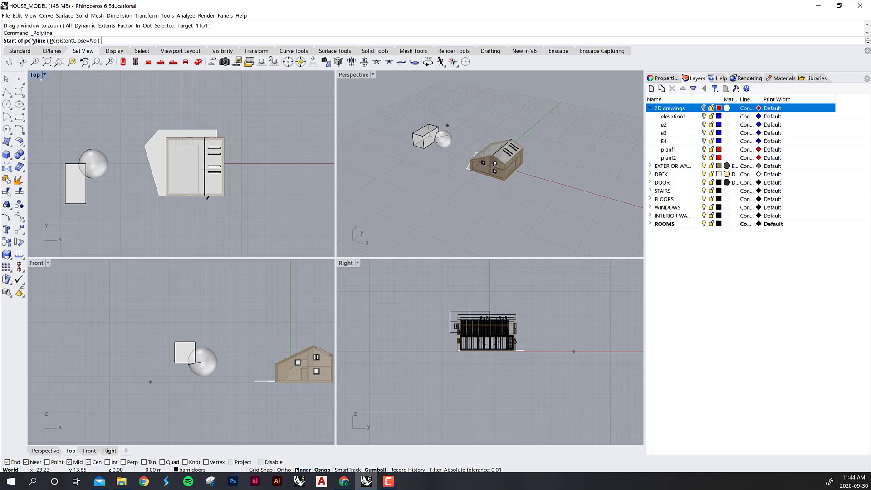
key(Escape)
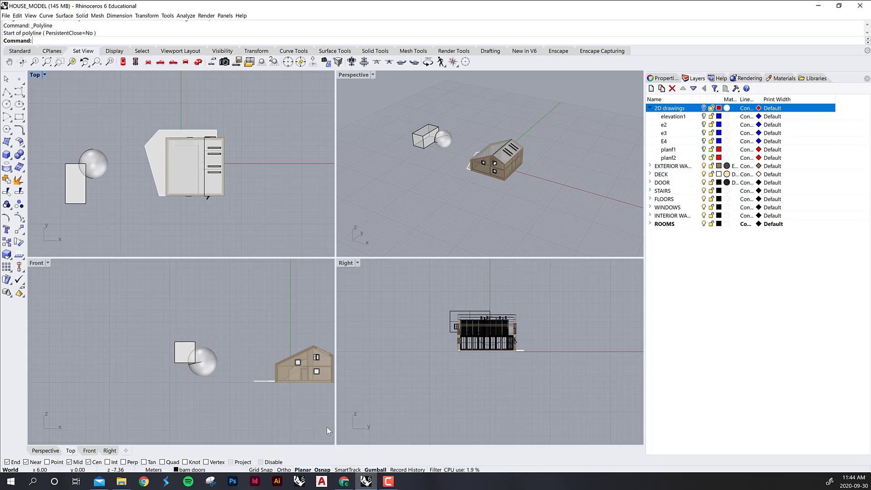
- Switch to the Rhino Command List page in Chrome, find "join" on it, and open the Join command's help page
click(344, 481)
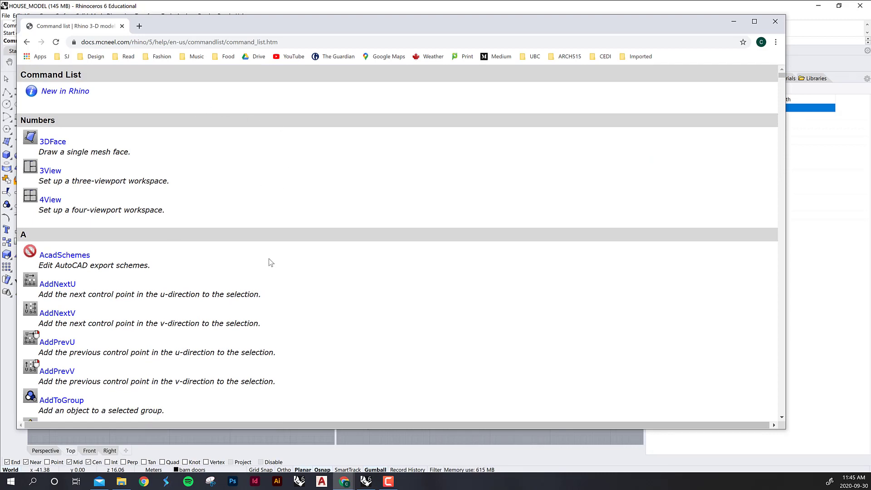
key(ctrl+f)
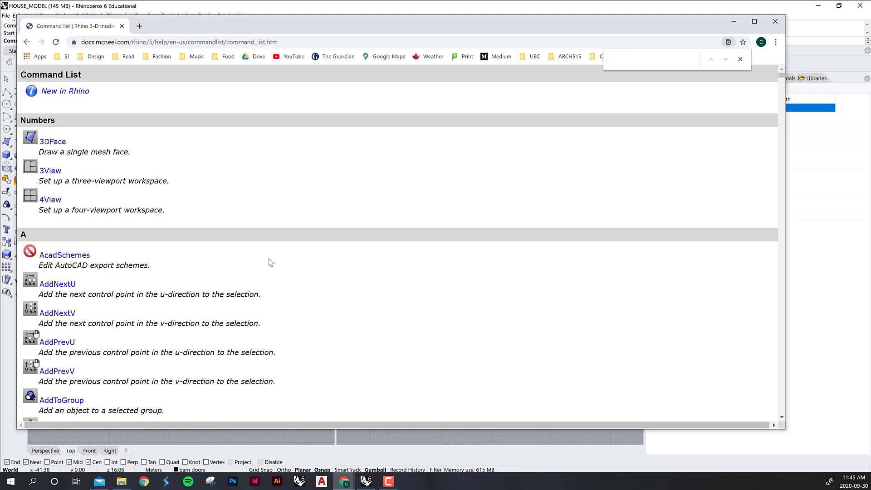
text(join)
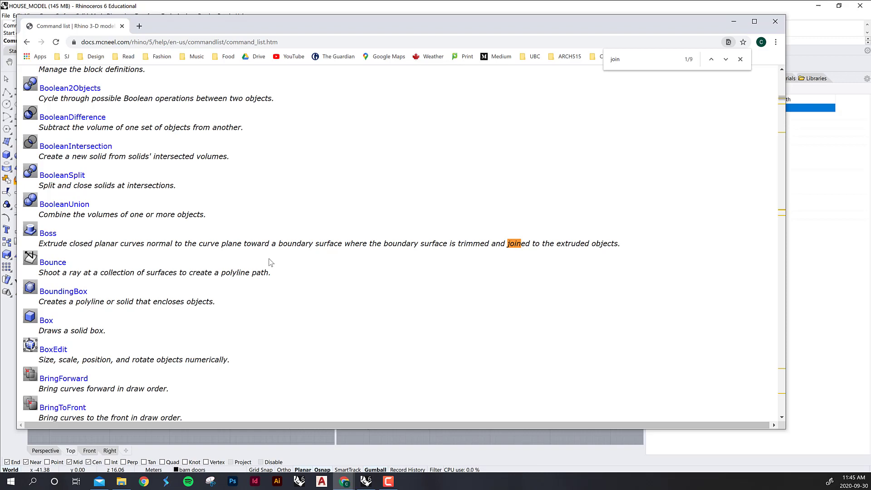
key(Return)
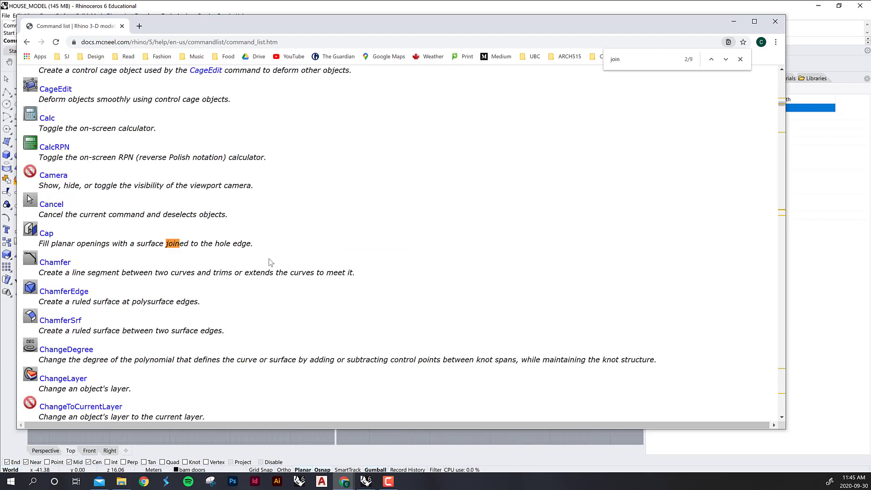
key(Return)
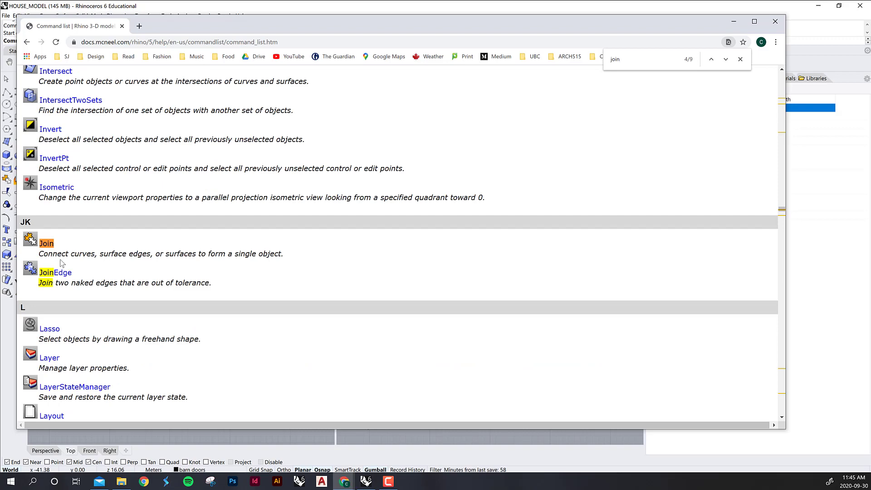
click(46, 246)
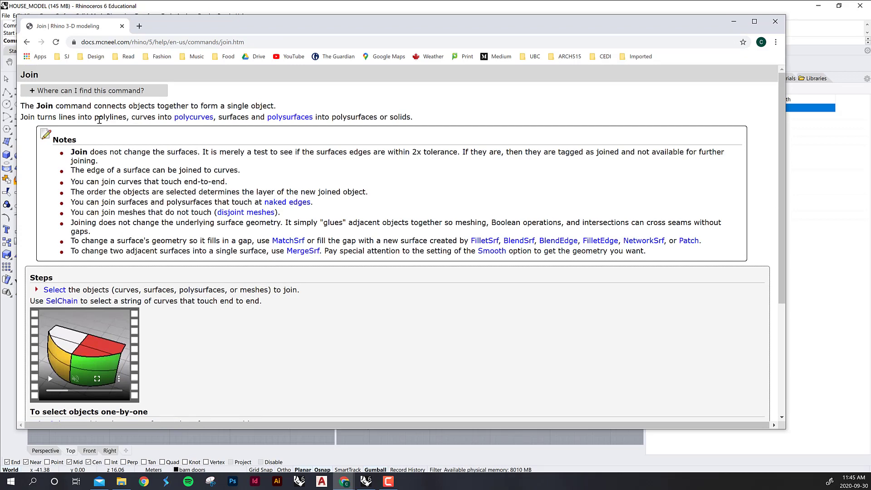
- Read the Join help page's description, notes and selection steps, and return to the command list to browse the entries after Join
drag(100, 118, 318, 117)
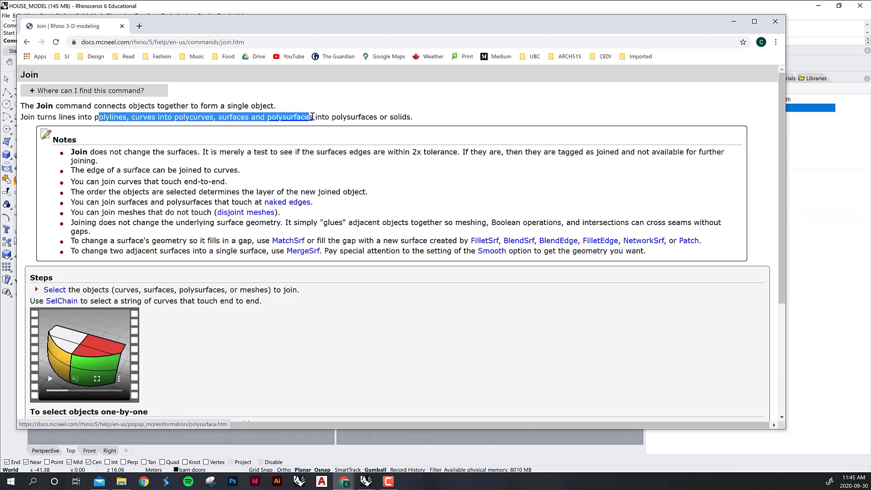
click(430, 119)
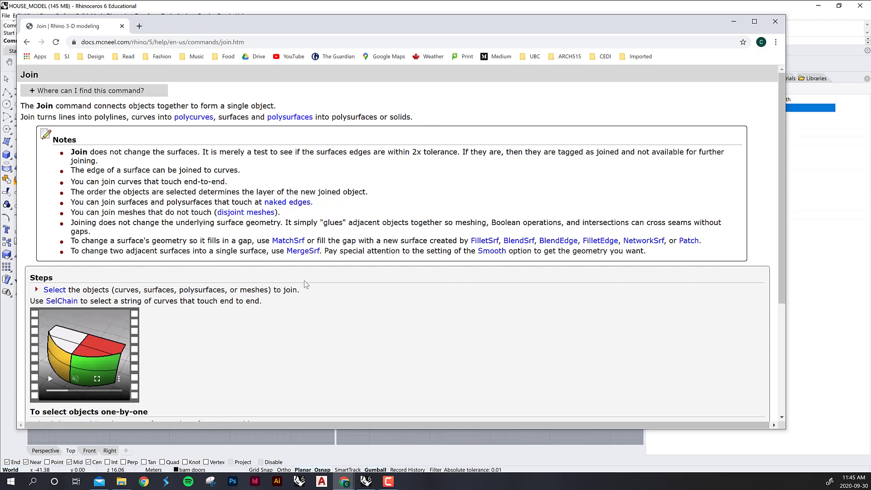
scroll(308, 283, down, 1)
scroll(307, 284, down, 3)
scroll(177, 275, down, 1)
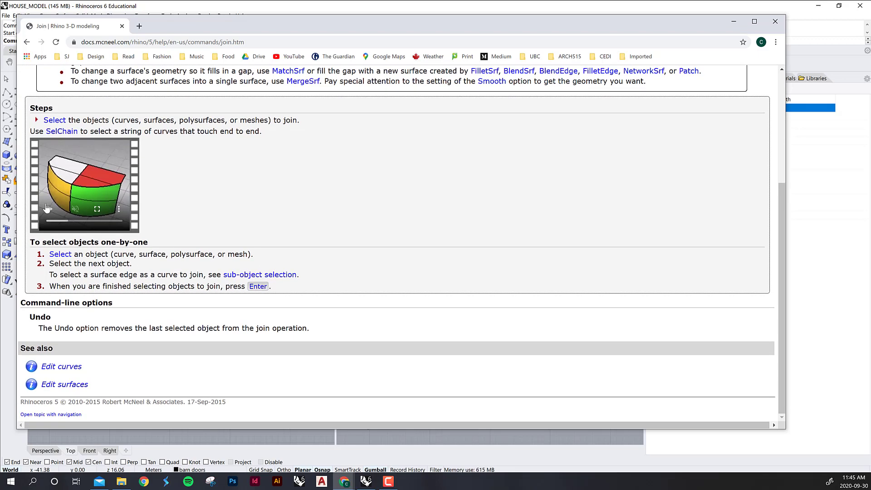
scroll(227, 225, up, 4)
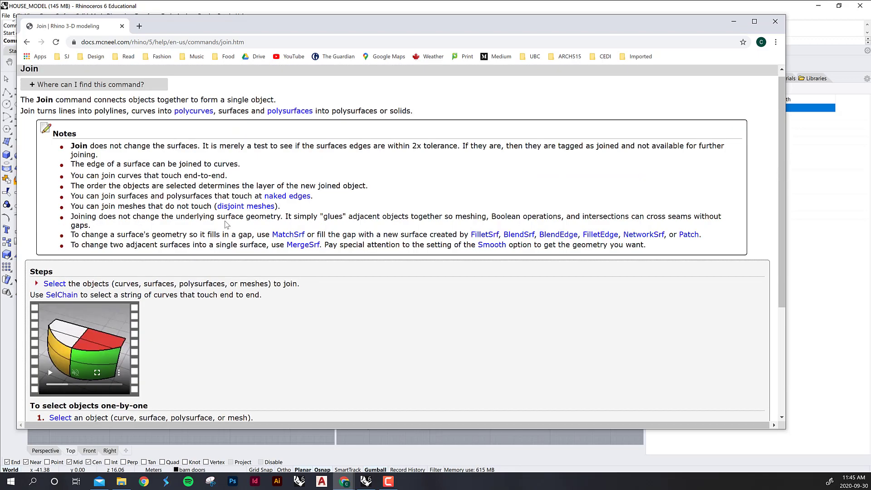
click(27, 42)
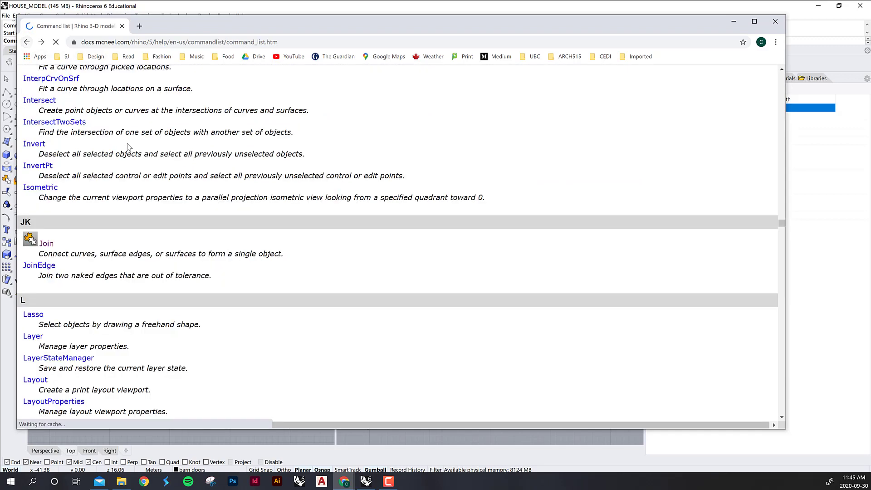
scroll(149, 231, down, 9)
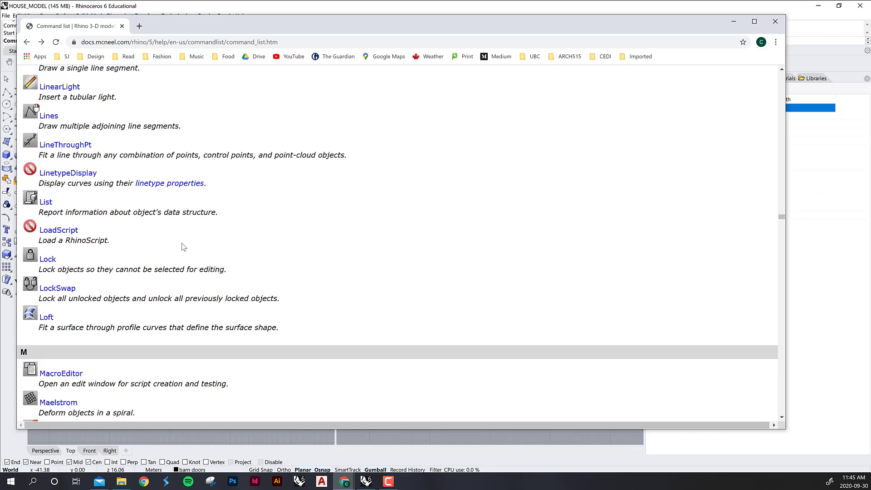
- Go back to the Google results for "boolean union not working" and look through the listed videos, wiki pages and forum threads
key(alt+Left)
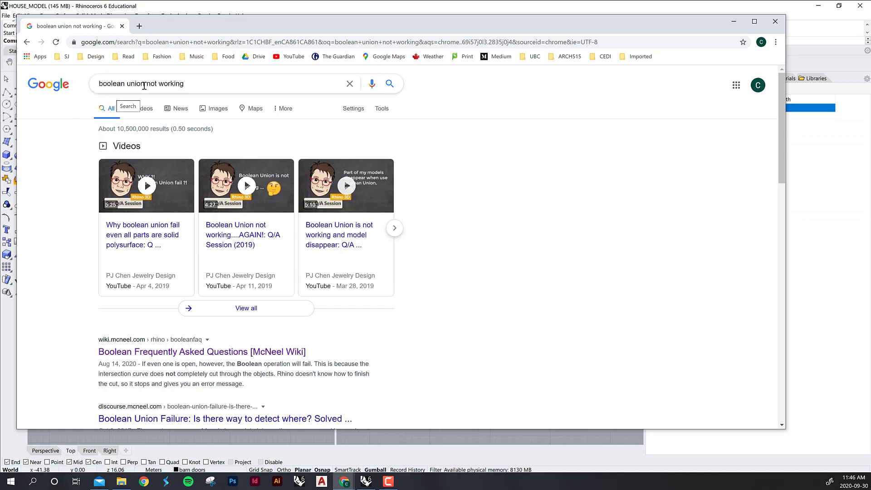
drag(144, 86, 96, 86)
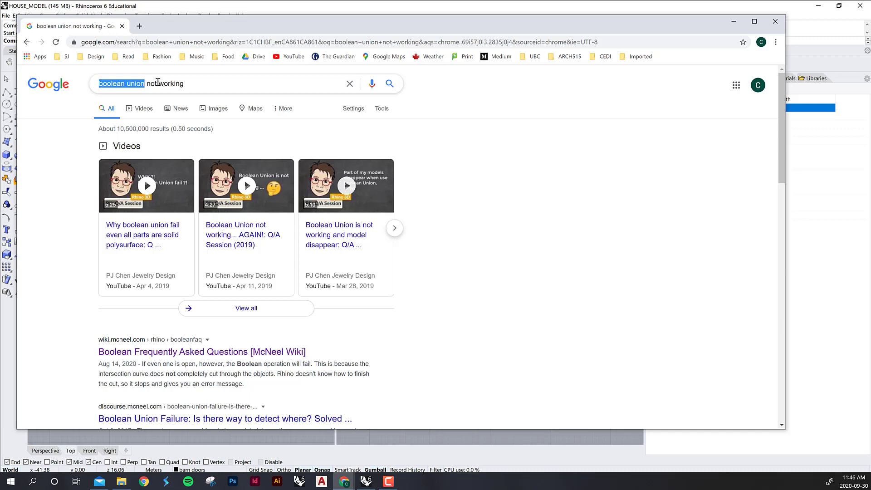
click(181, 83)
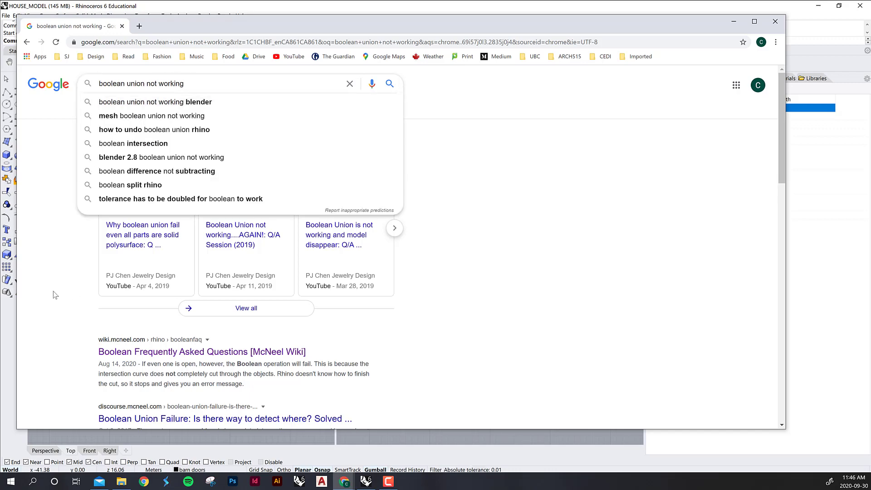
click(94, 215)
scroll(94, 216, down, 5)
scroll(94, 216, down, 11)
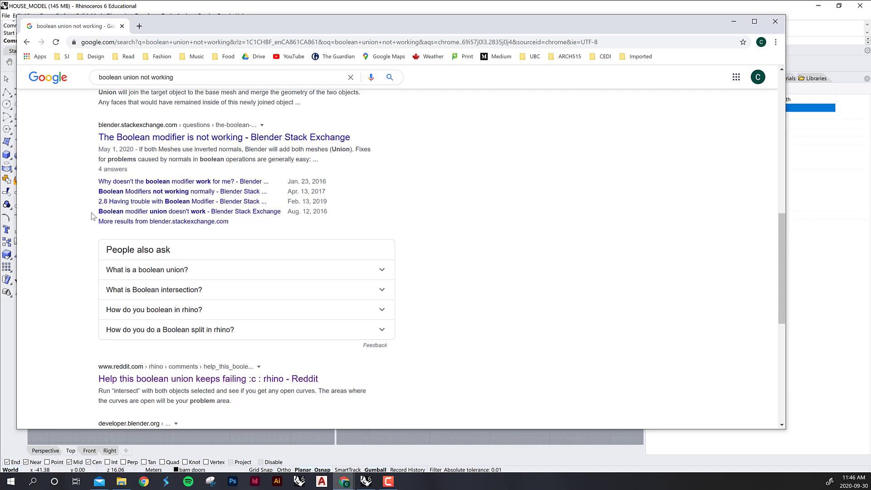
scroll(94, 216, up, 11)
scroll(92, 216, up, 5)
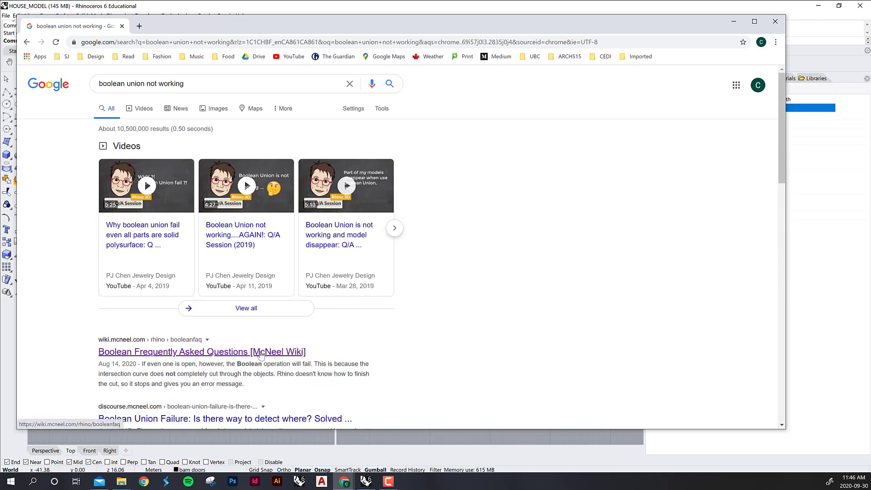
scroll(98, 349, down, 3)
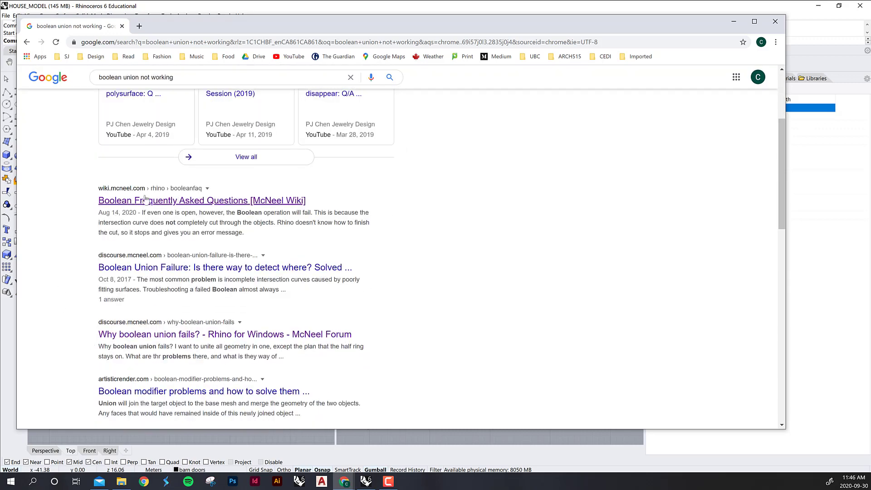
scroll(77, 254, up, 3)
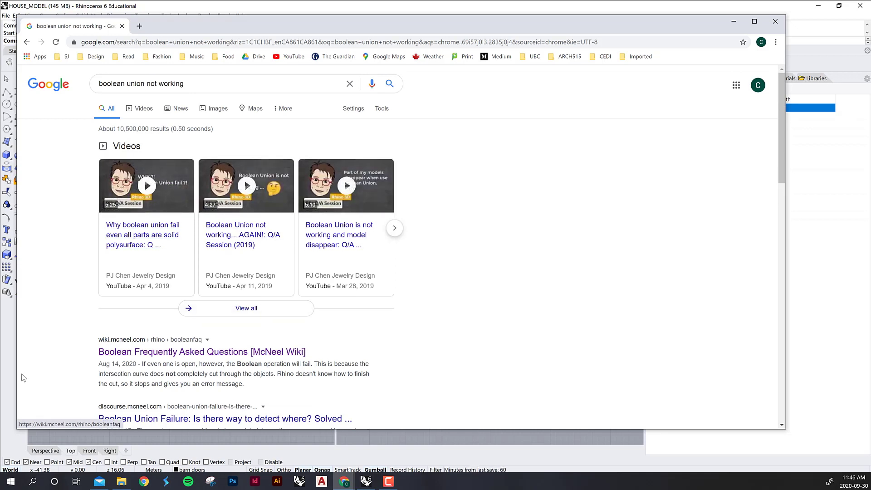
- Open the McNeel Wiki's Boolean Frequently Asked Questions, skim why Boolean operations fail, and return to the search results
click(120, 358)
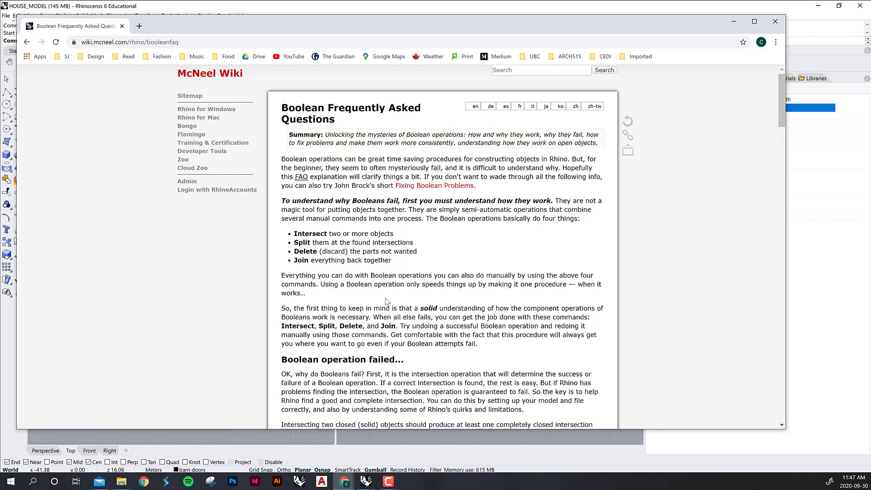
scroll(385, 301, down, 6)
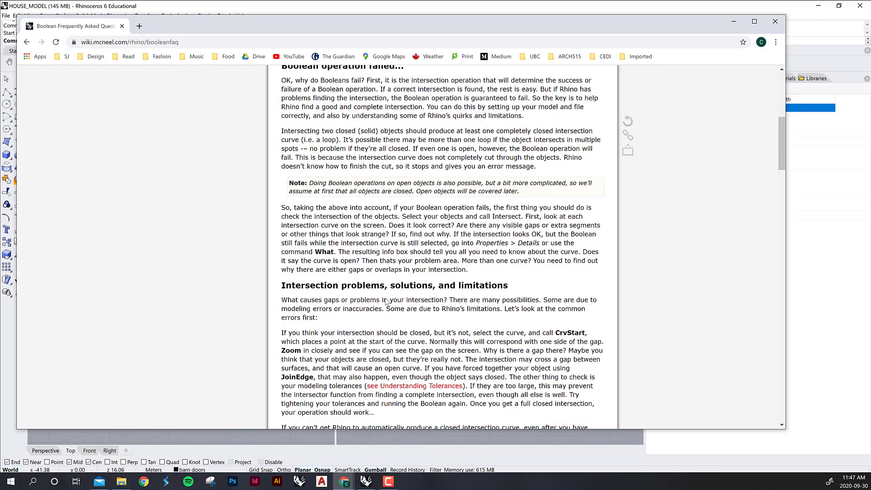
click(27, 41)
- Open the McNeel Forum thread "Why boolean union fails?" from the search results and read its replies
scroll(64, 245, down, 3)
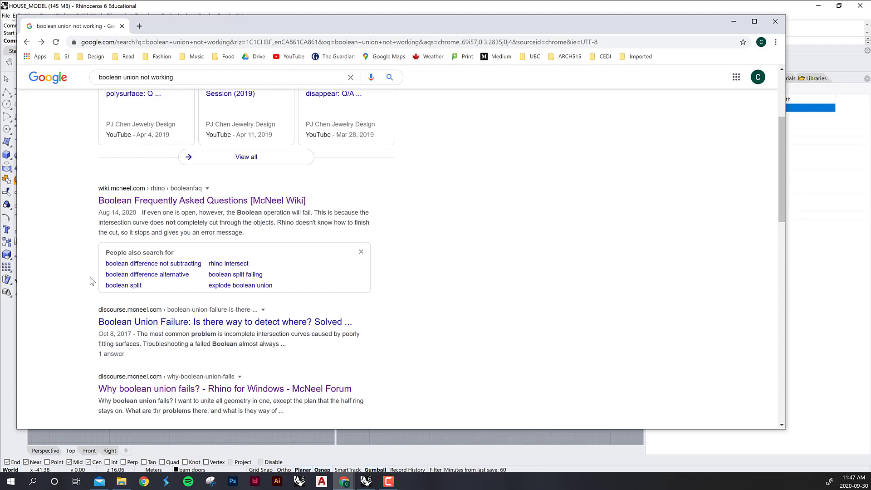
click(146, 390)
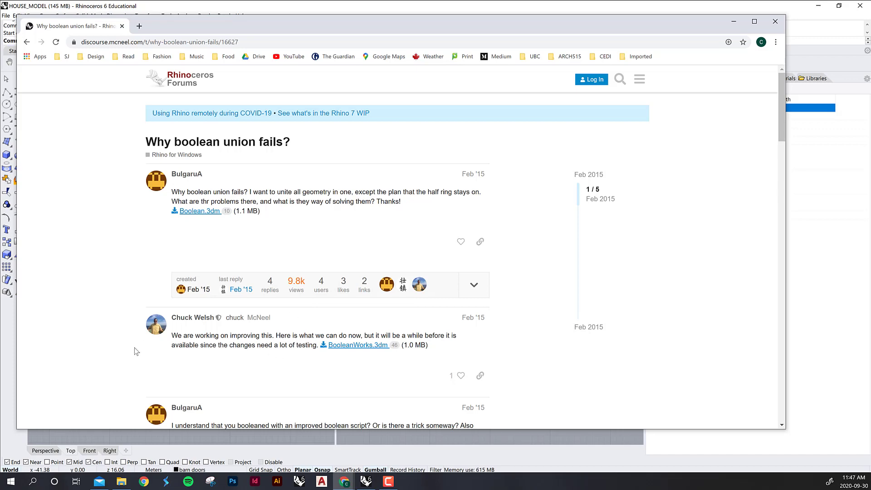
scroll(135, 347, down, 3)
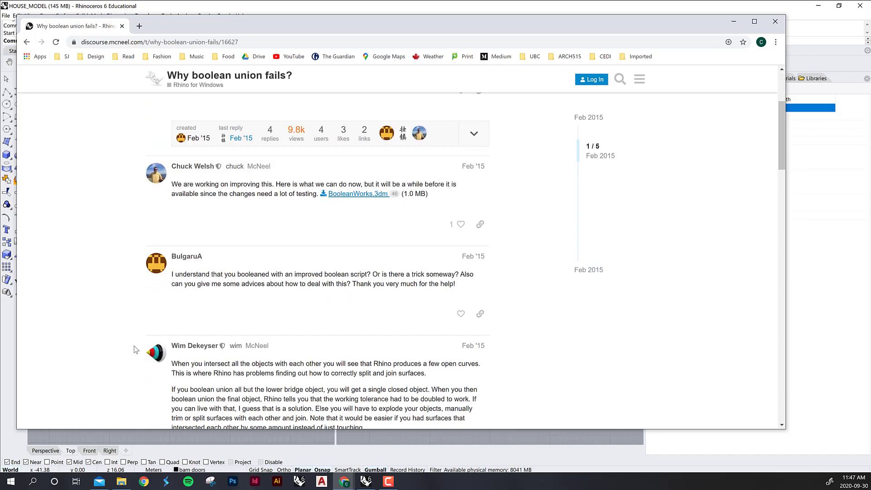